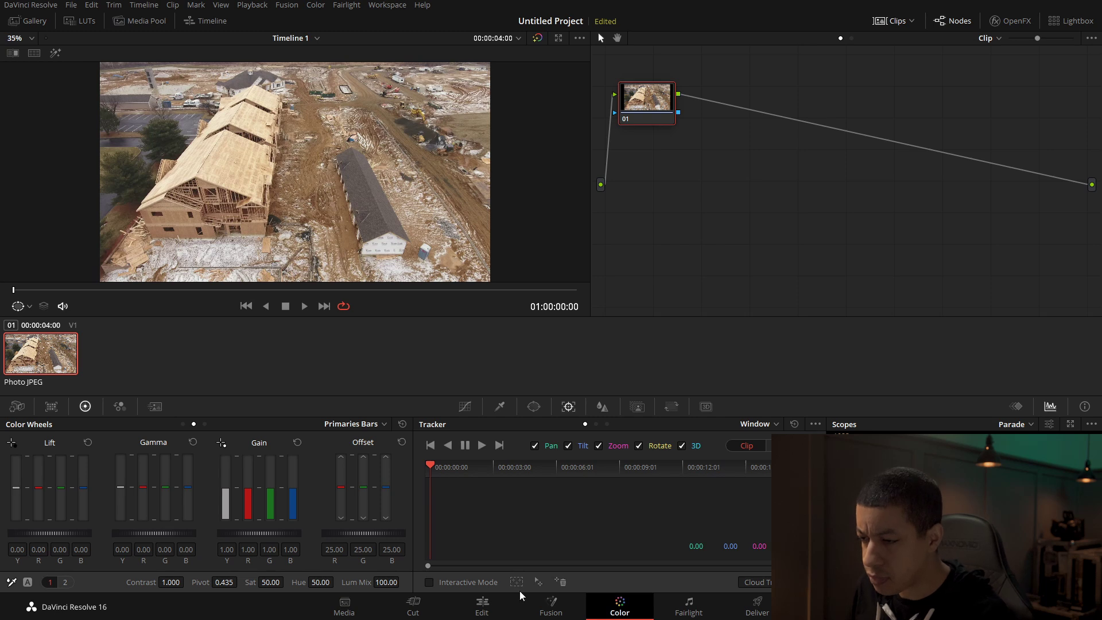
Add a circular window to node 01 and reshape, rotate and position it as a tall ellipse over the wooden roofs
click(534, 406)
click(432, 500)
drag(294, 174, 249, 111)
drag(299, 150, 271, 137)
drag(234, 199, 231, 205)
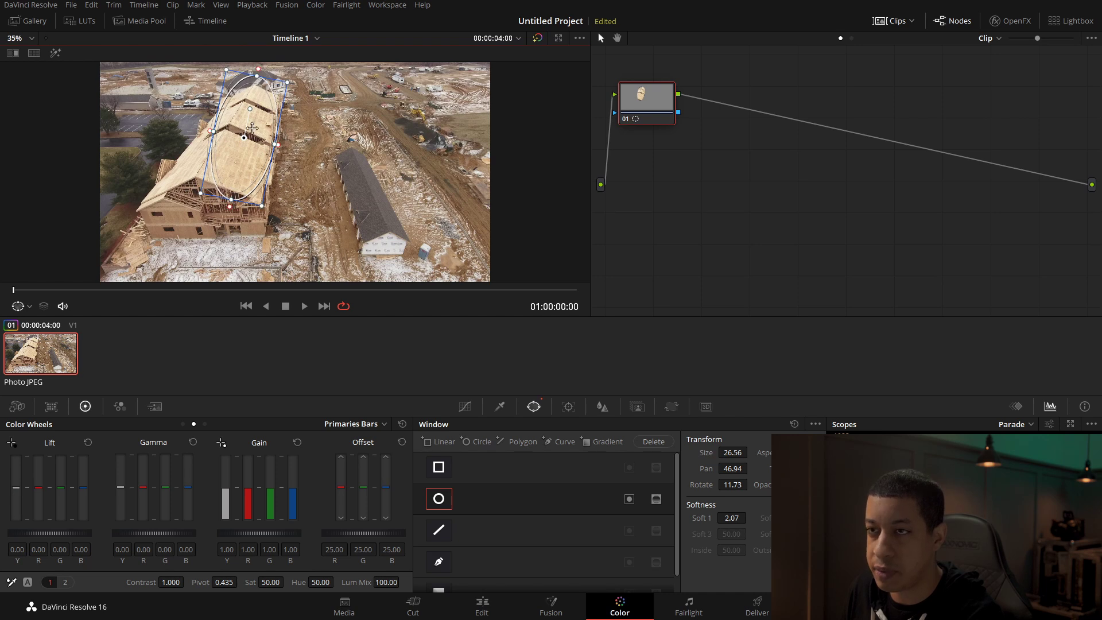
drag(244, 140, 238, 133)
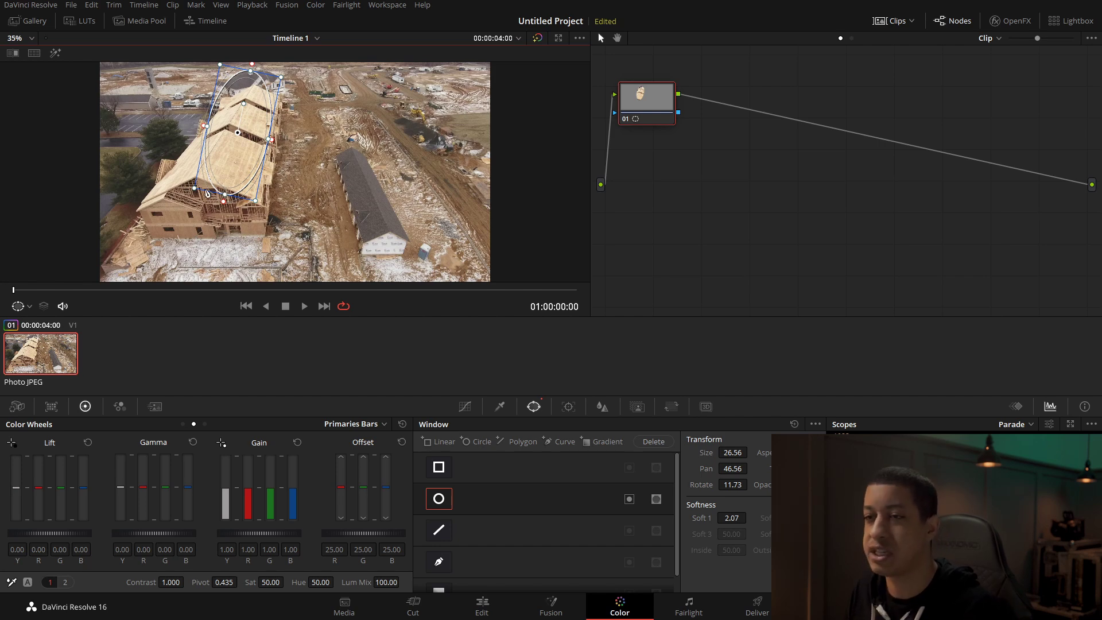
Track the circular window forward through the clip and scrub back to 01:00:02:18 to check how it follows the roofs
click(568, 406)
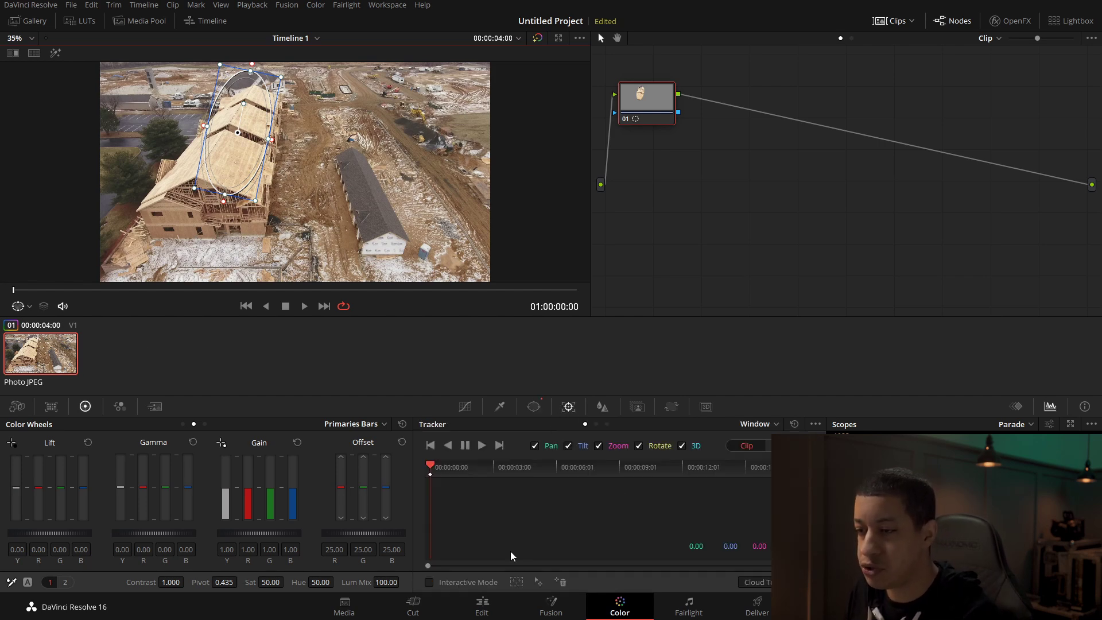
click(482, 445)
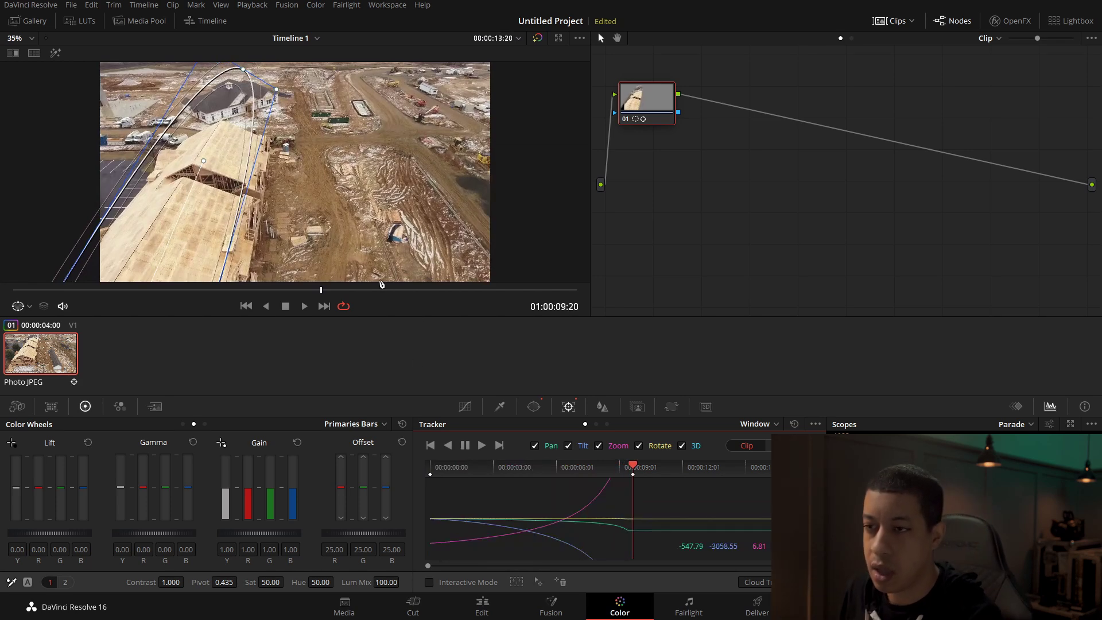
drag(297, 287, 125, 286)
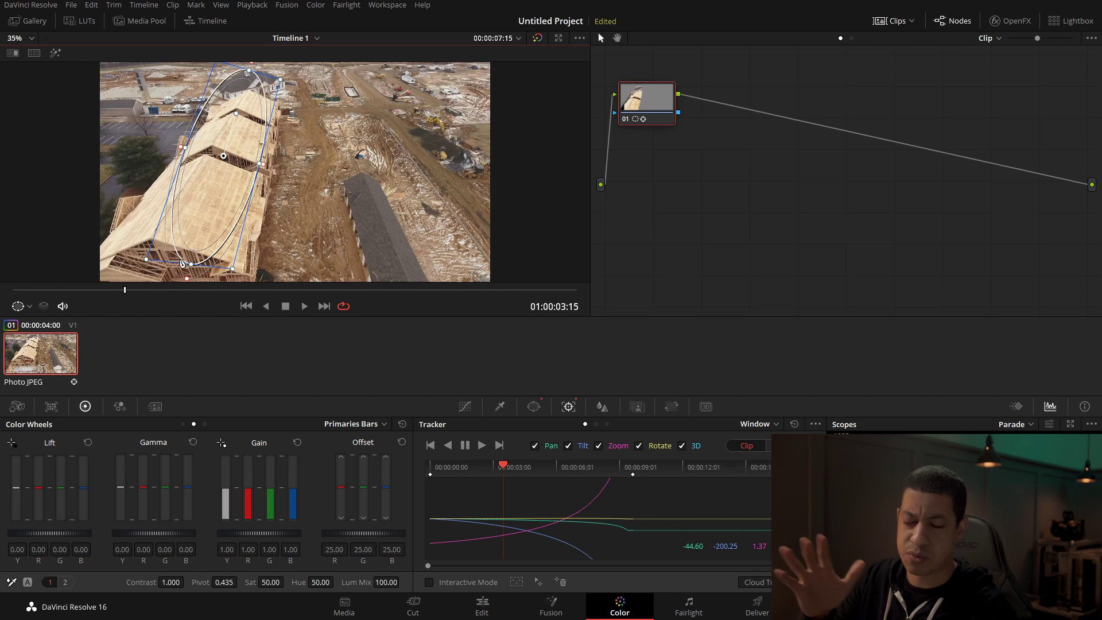
mouse_move(103, 289)
mouse_down()
mouse_move(32, 290)
mouse_move(96, 294)
mouse_up()
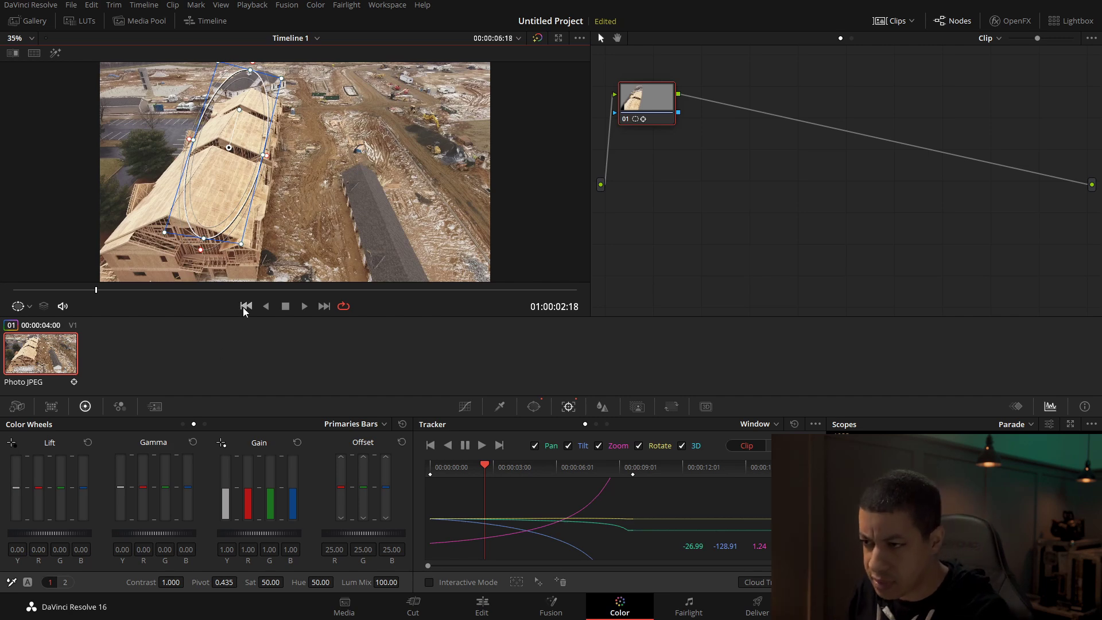
Track the window forward again from 01:00:01:27 and scrub back to 01:00:03:04 to review the track
drag(112, 291, 74, 290)
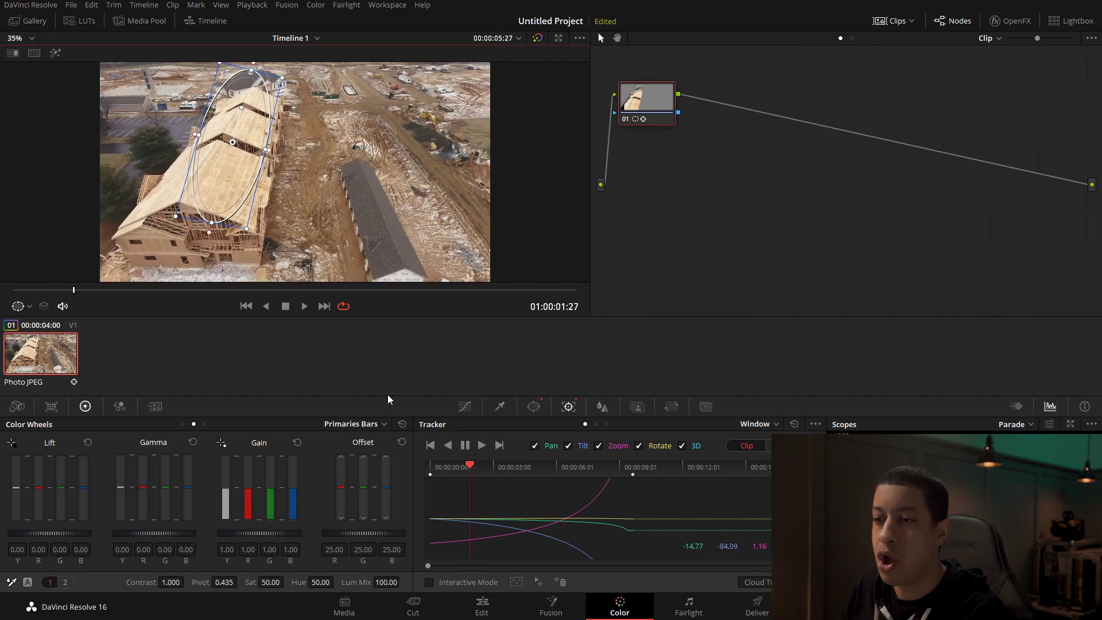
click(481, 449)
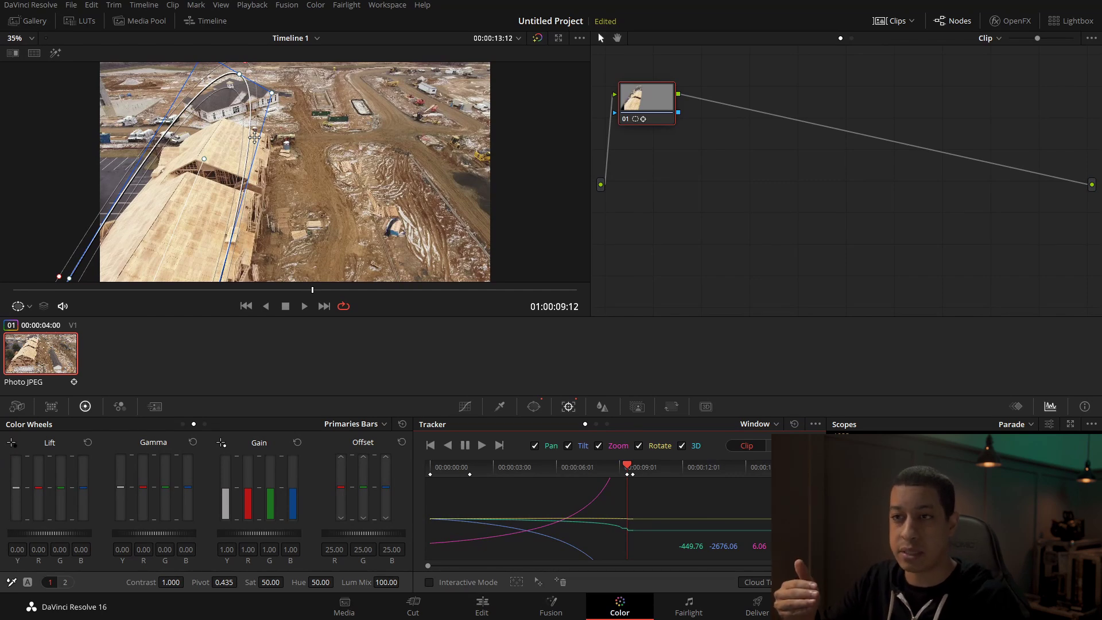
drag(294, 290, 113, 289)
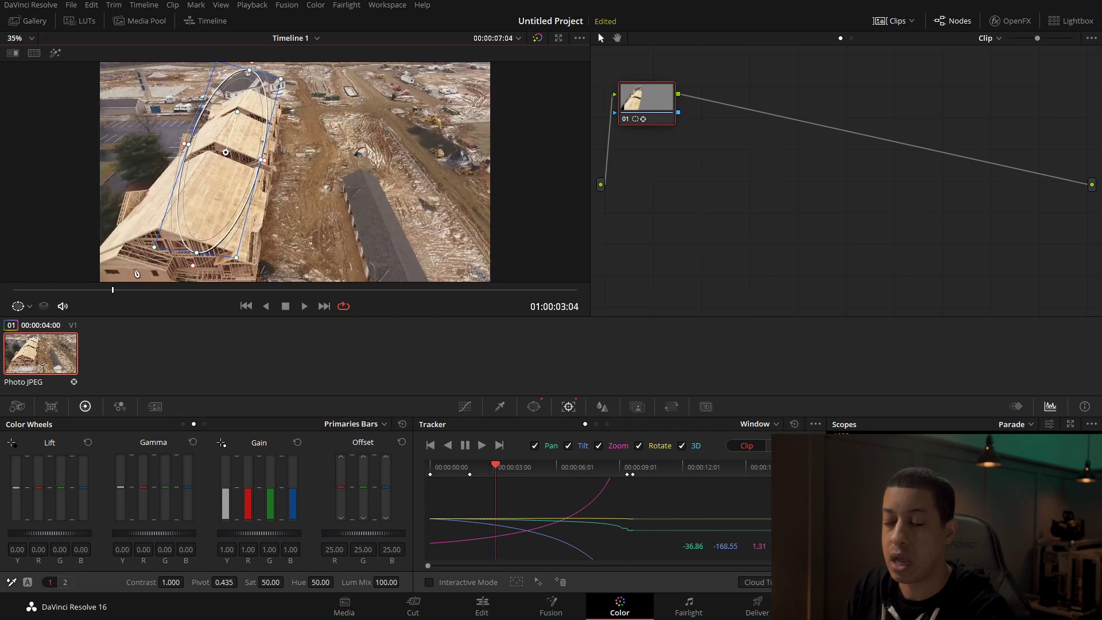
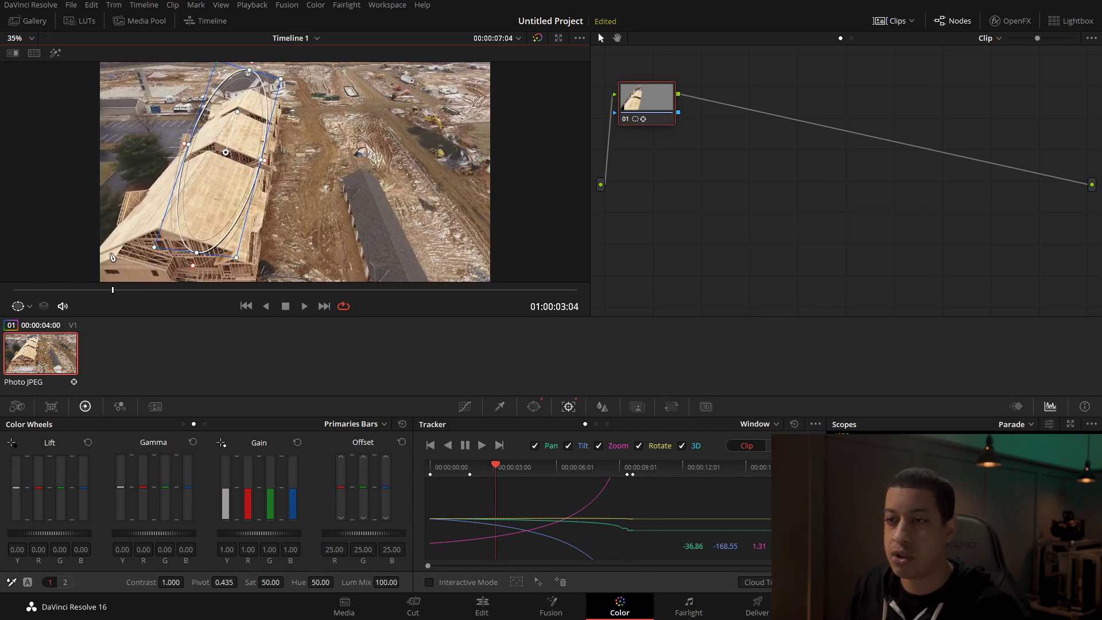
Switch the tracker to Point Tracker and run a short forward track from 01:00:03:01, stopping it at 01:00:03:07
click(772, 582)
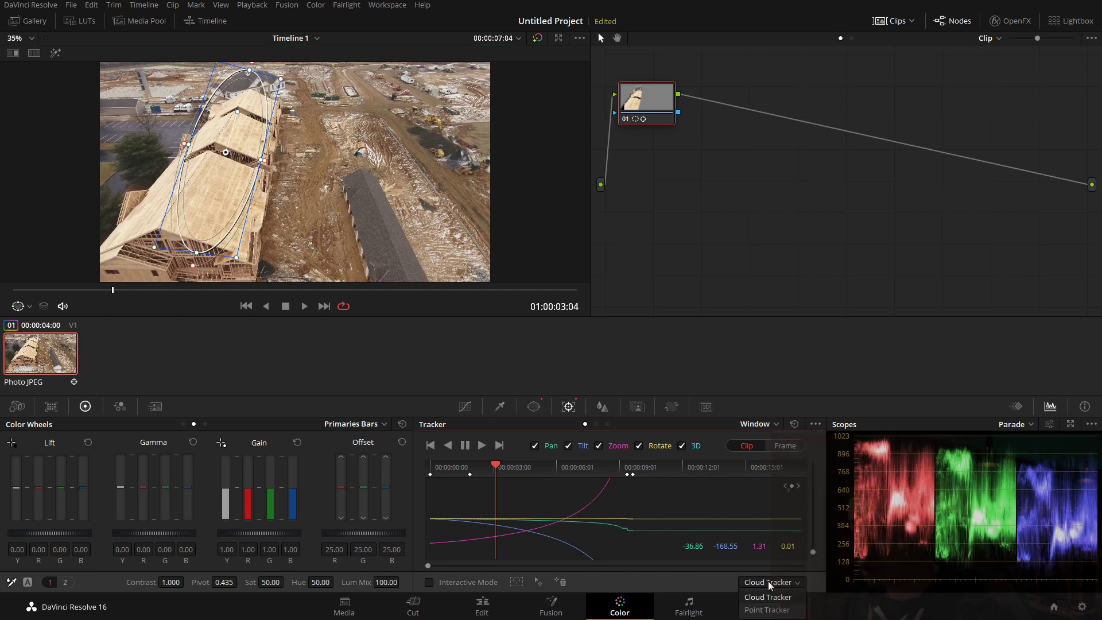
click(765, 609)
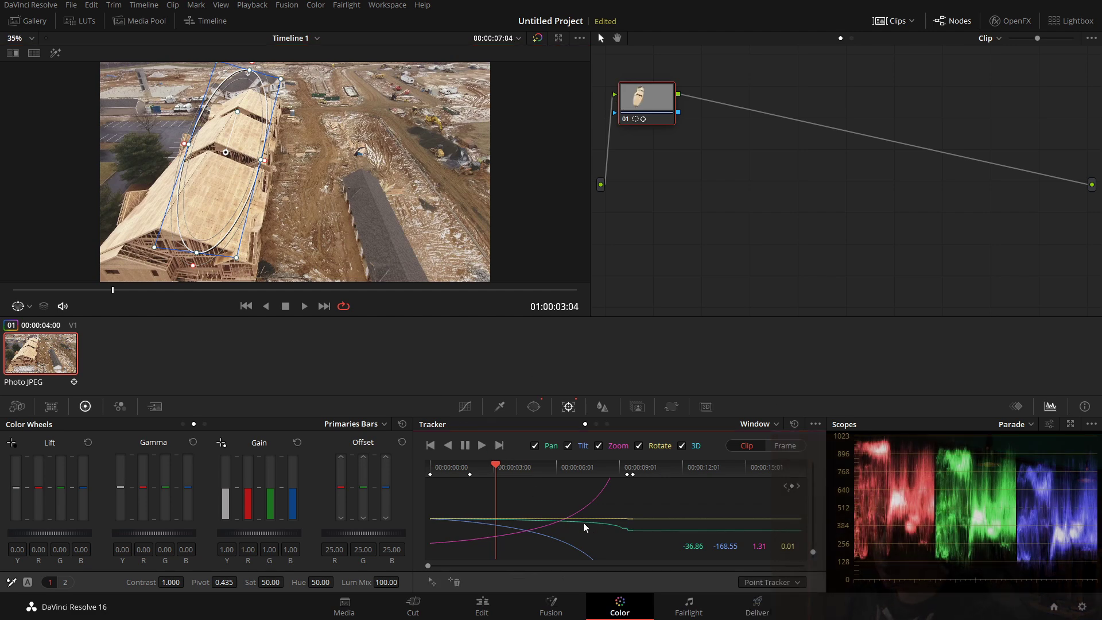
drag(496, 464, 451, 463)
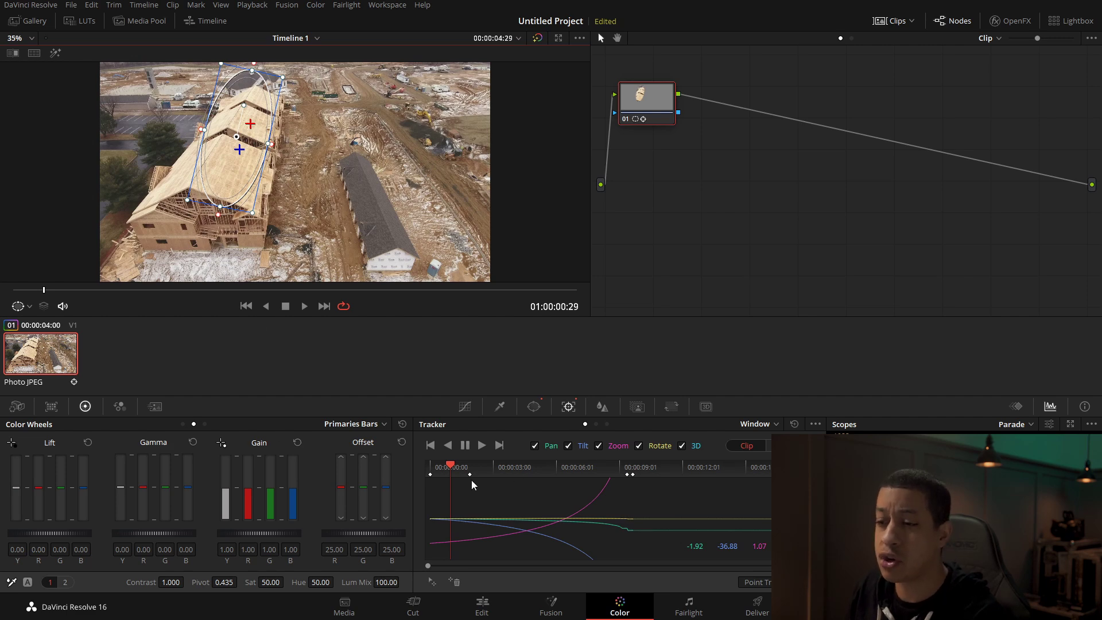
drag(463, 470, 492, 470)
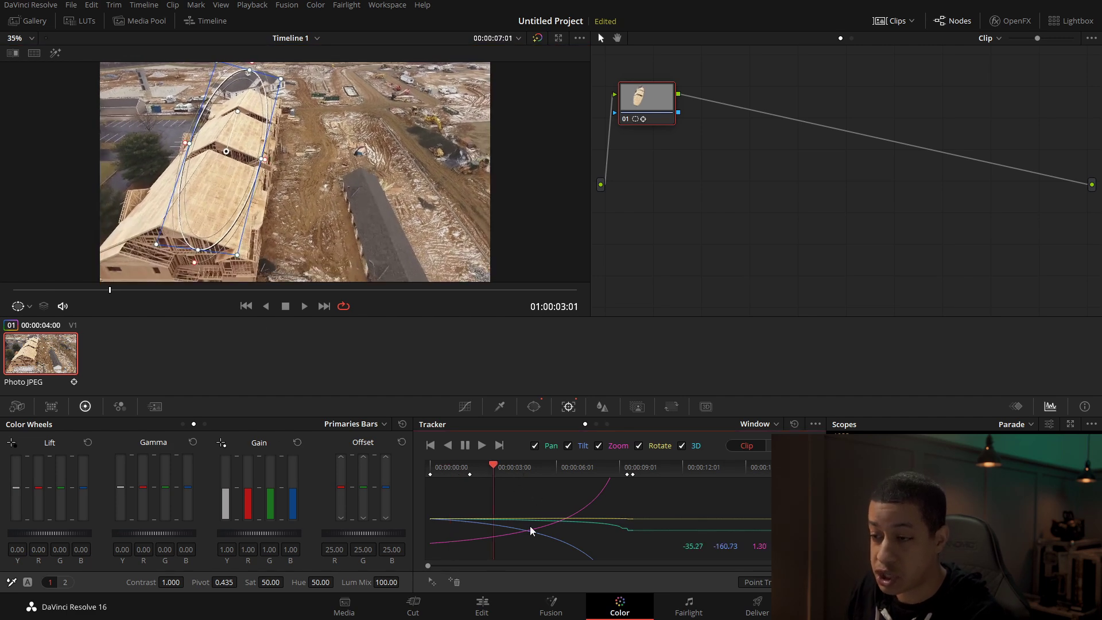
click(481, 446)
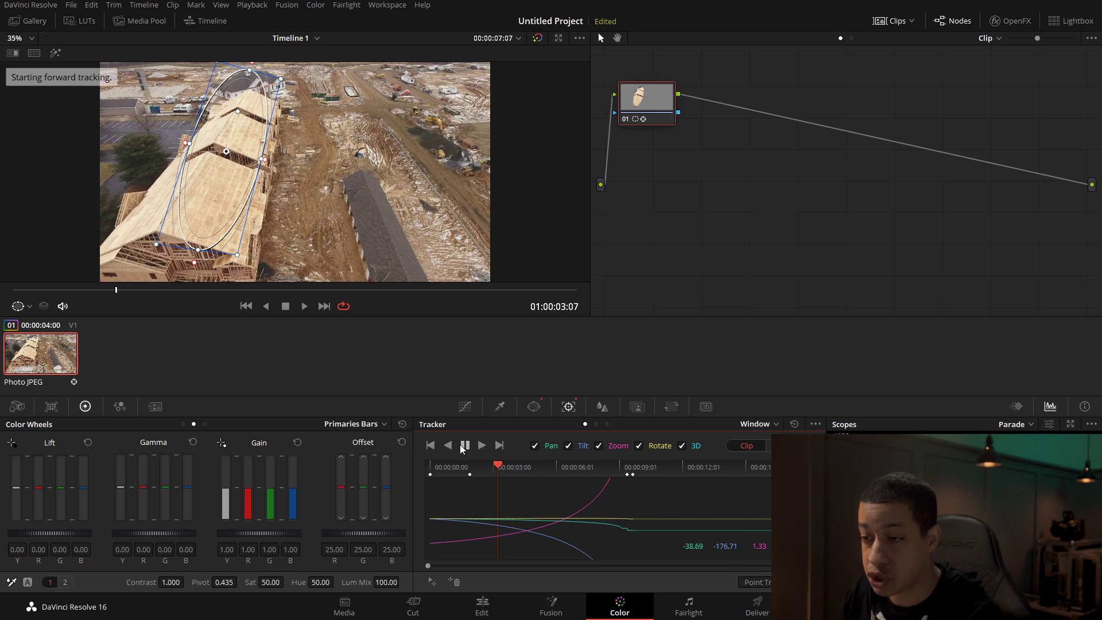
click(463, 446)
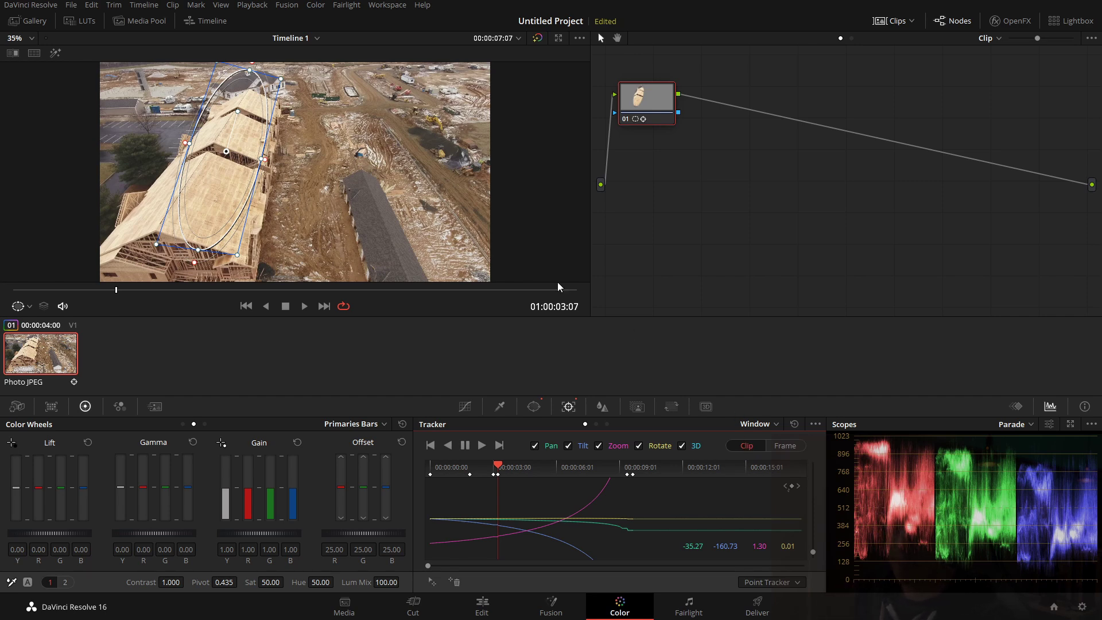
In Clip mode, move the window onto the dirt road beside the building and play the clip to check its offset
drag(223, 148, 334, 171)
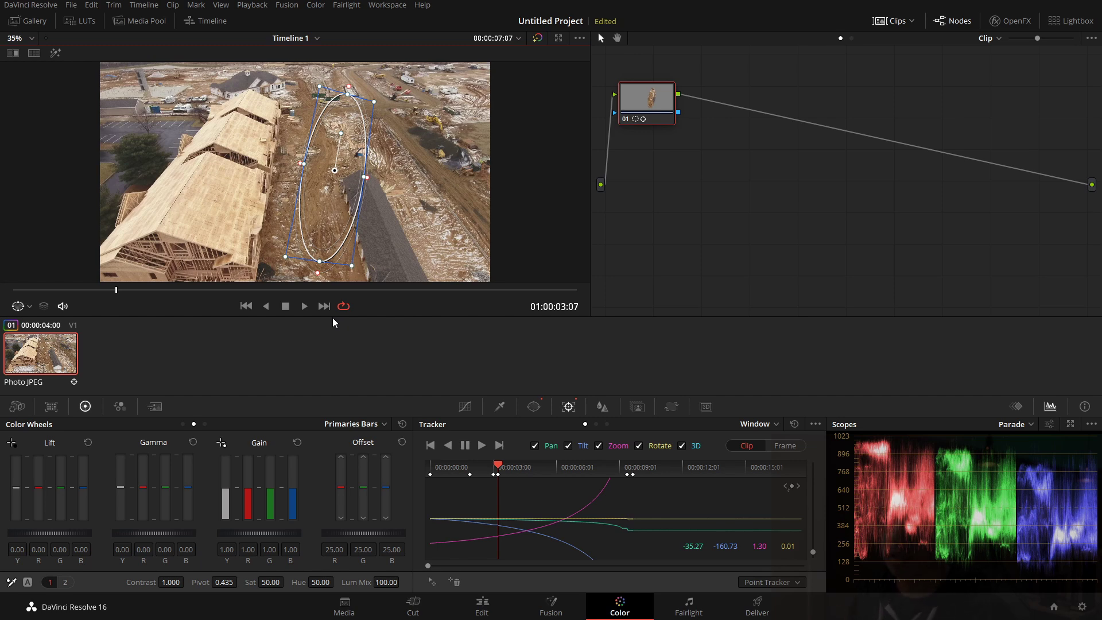
click(304, 306)
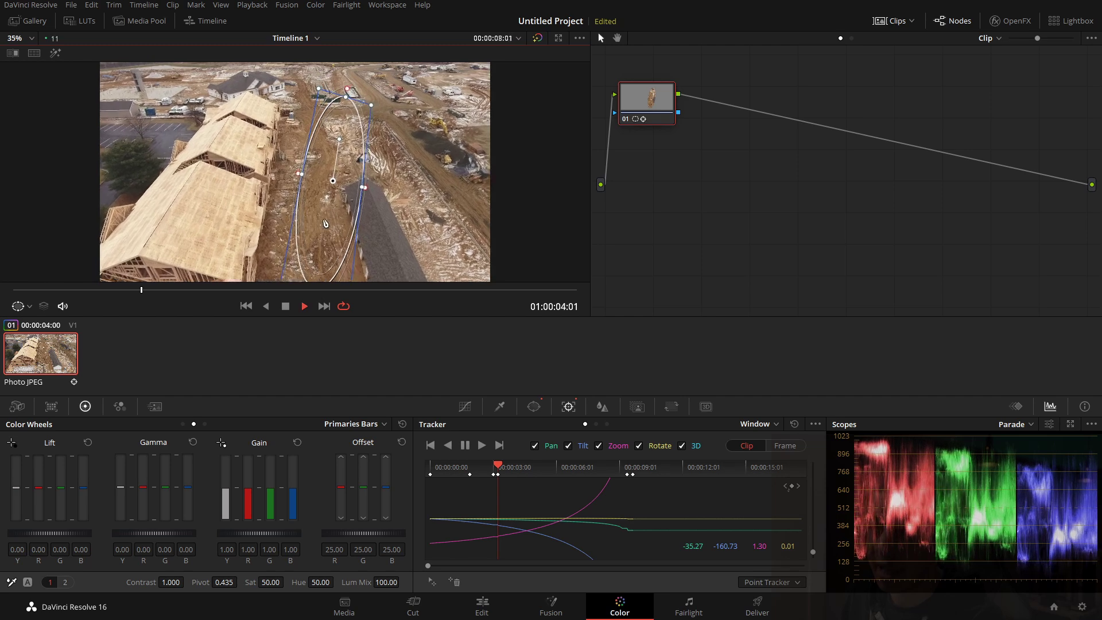
click(285, 306)
drag(217, 290, 94, 290)
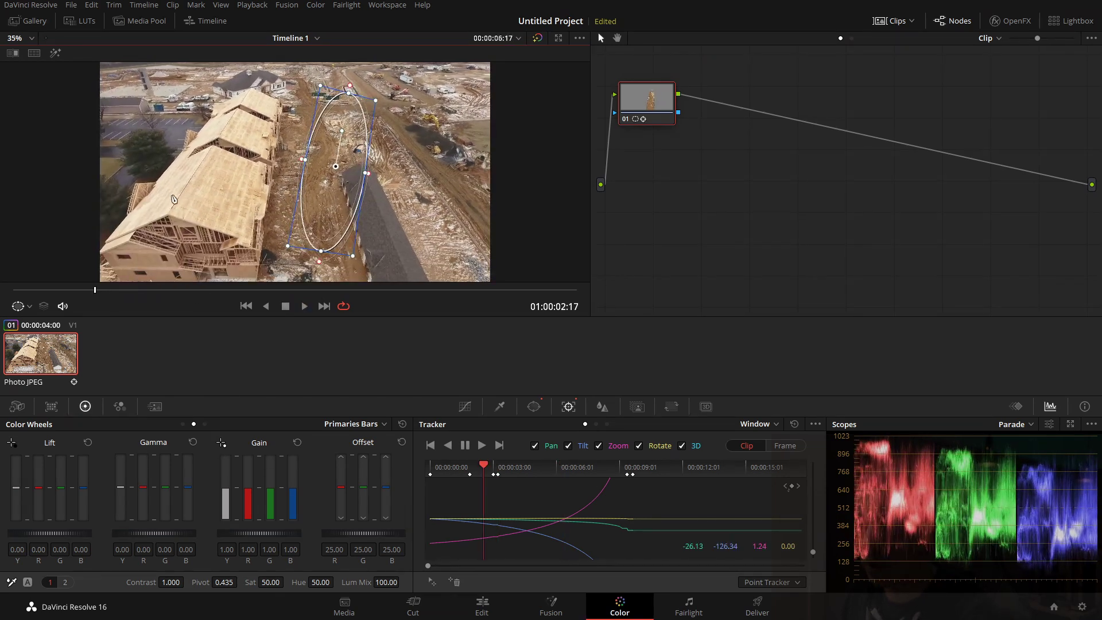
Switch the tracker to Frame mode, move the window back over the roofs at 01:00:02:17, and play the clip
click(782, 448)
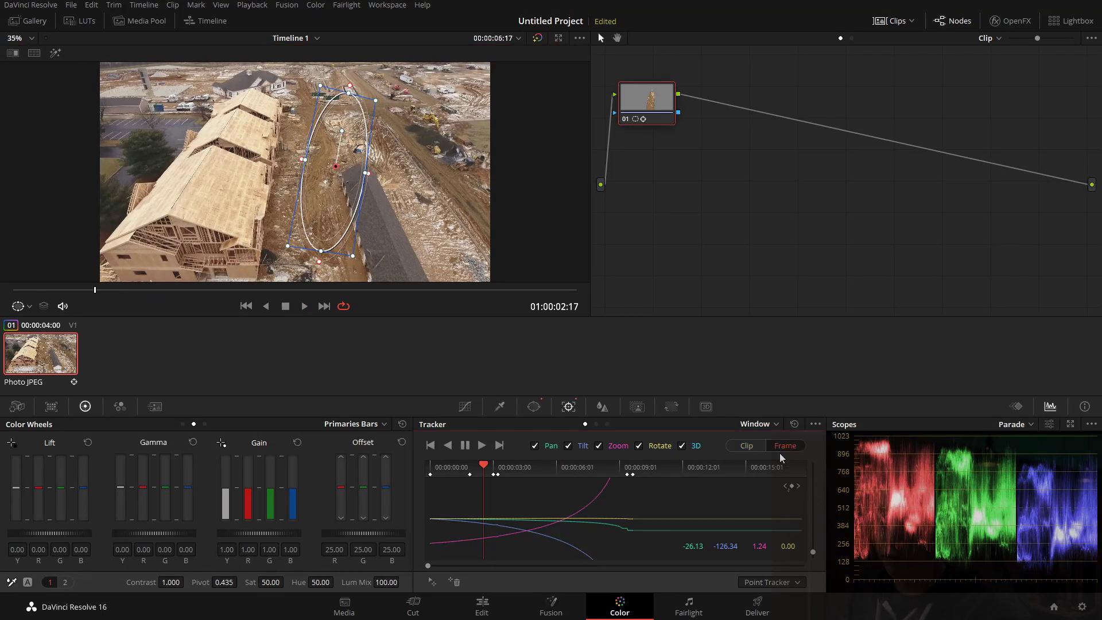
drag(336, 167, 246, 155)
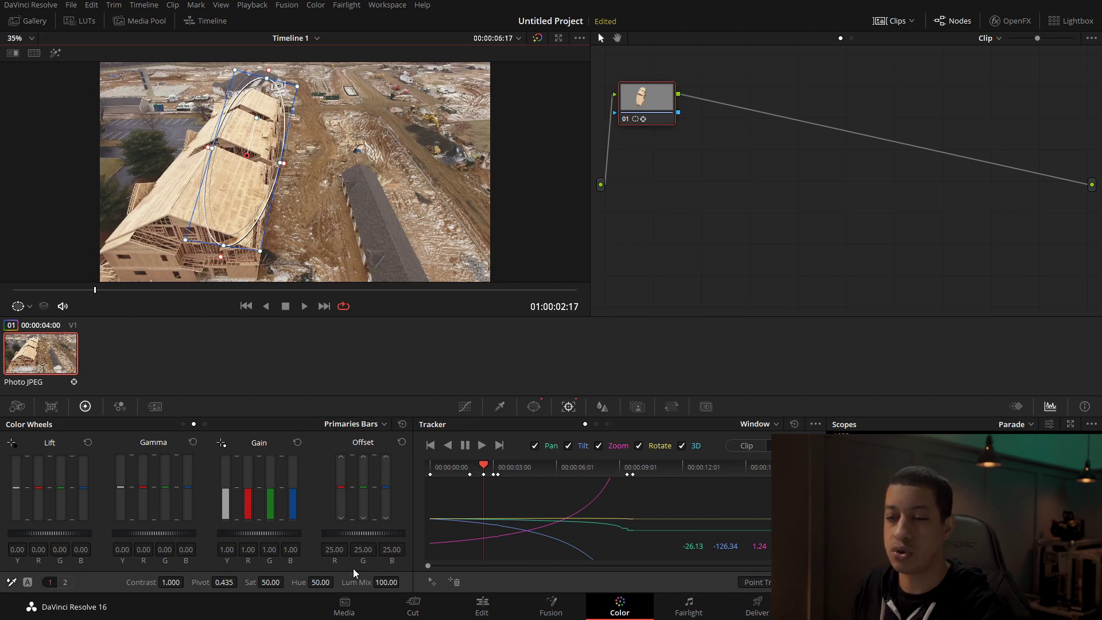
drag(95, 290, 71, 288)
key(space)
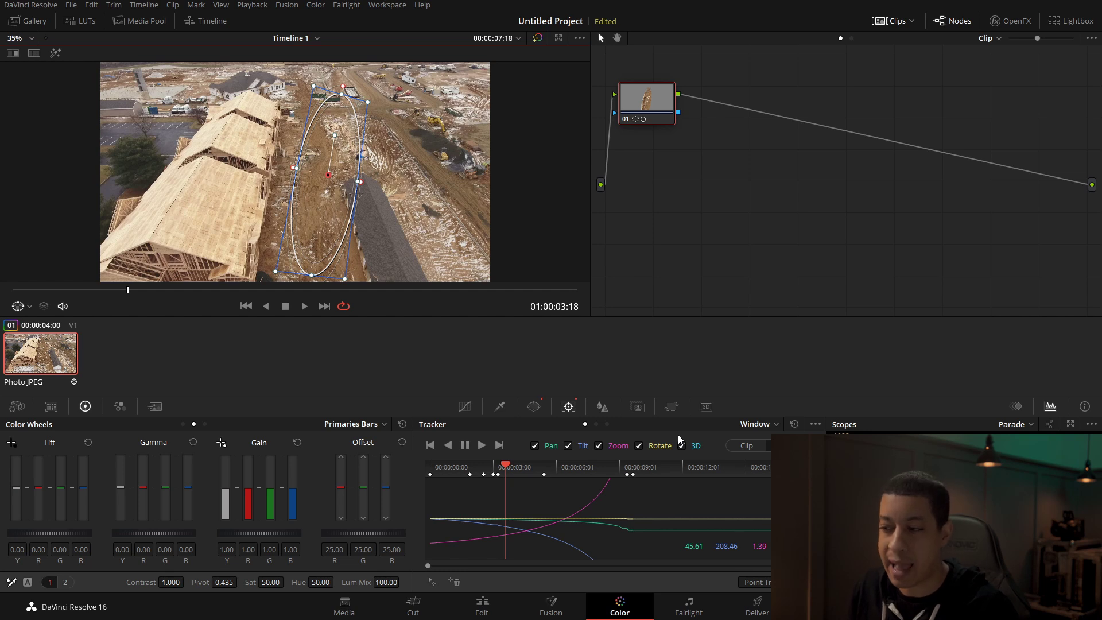
Switch to the Fusion page and add a Tracker node directly after MediaIn1
click(536, 606)
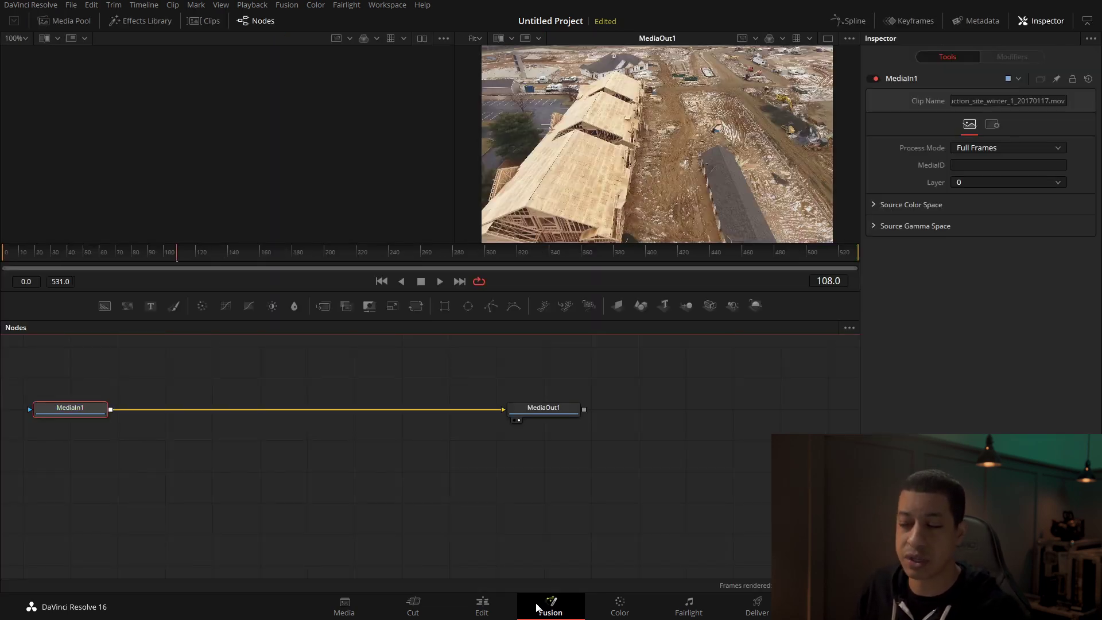
key(shift+space)
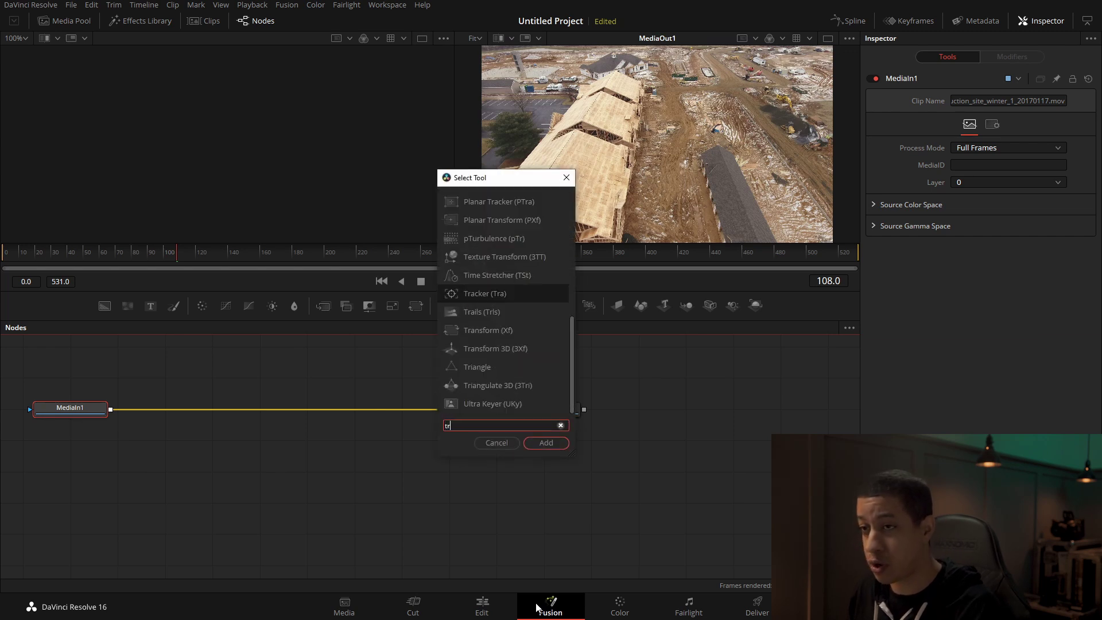
key(Escape)
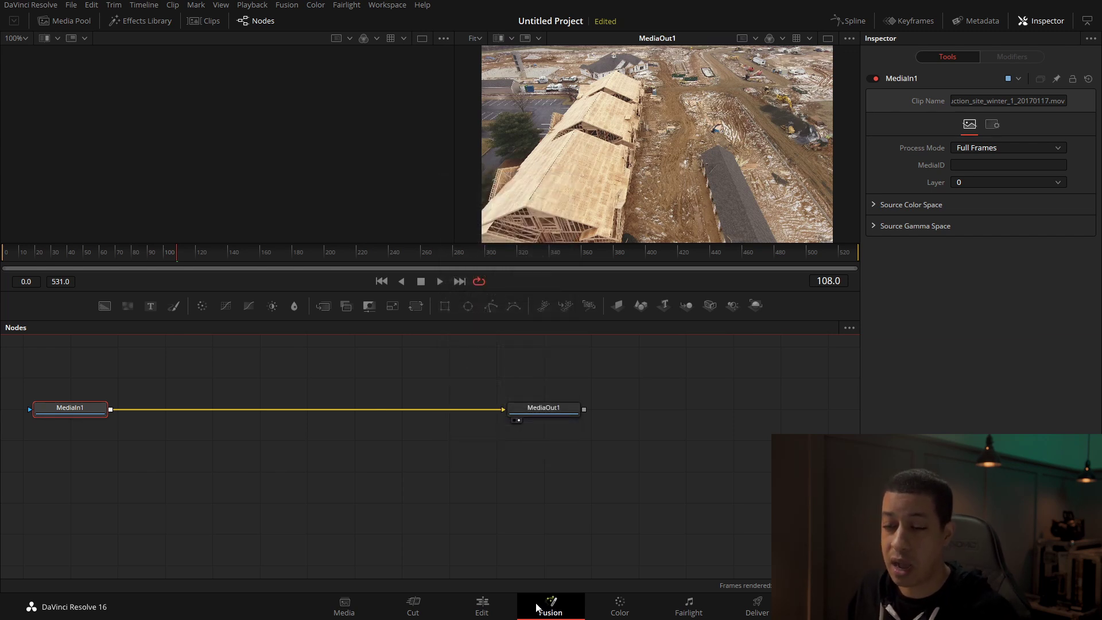
key(shift+space)
text(tr)
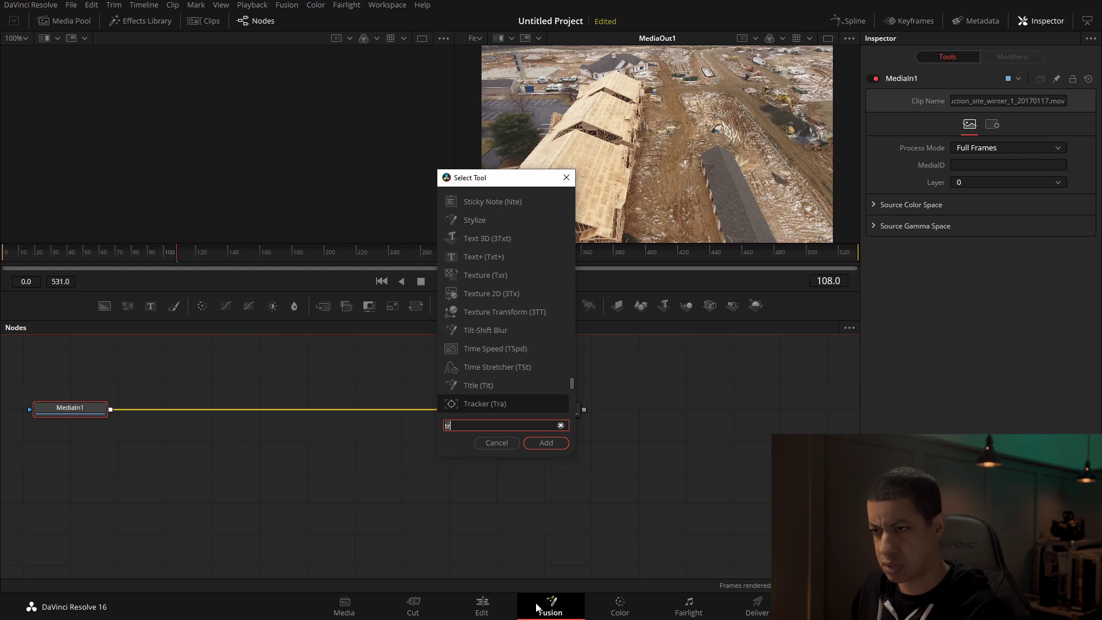
key(Return)
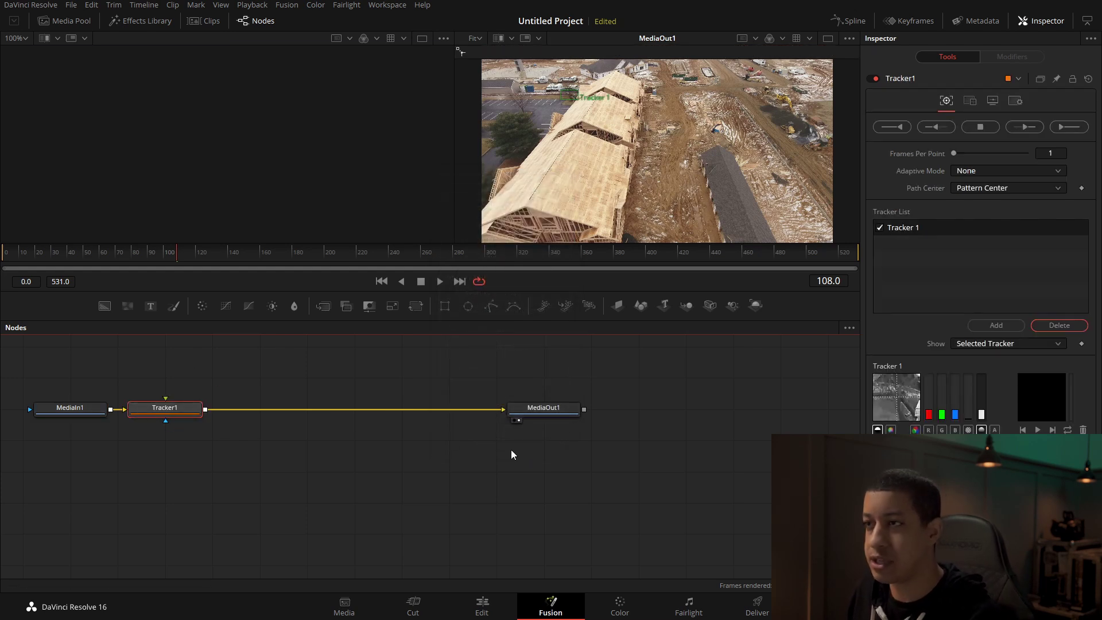
Go to frame 0 and place the Tracker 1 pattern box on the front gable of the wooden building
drag(560, 92, 539, 217)
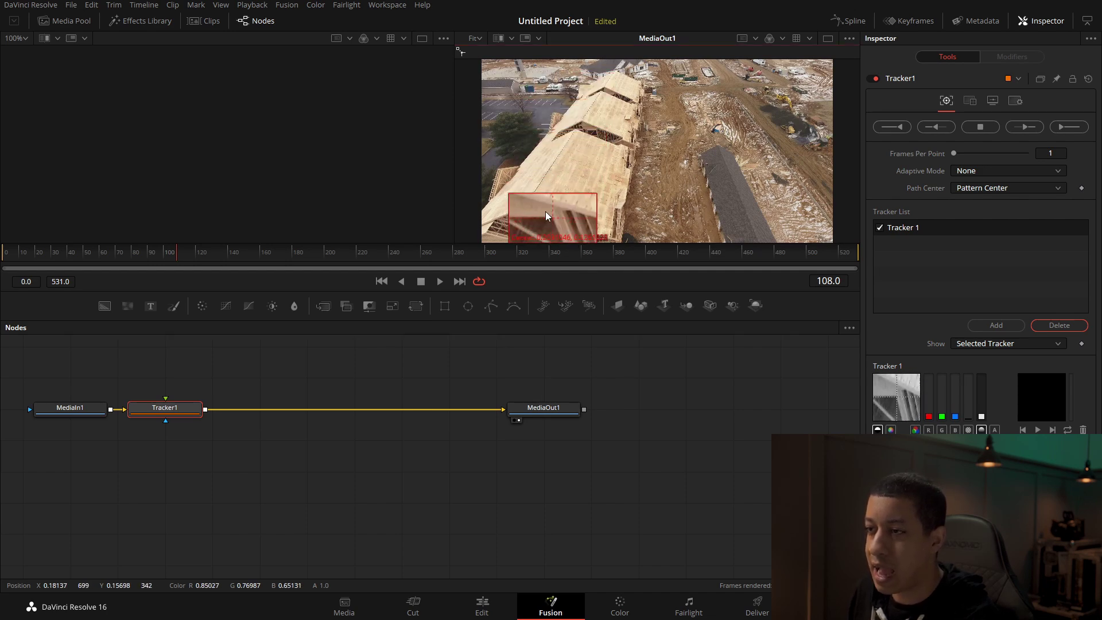
key(Home)
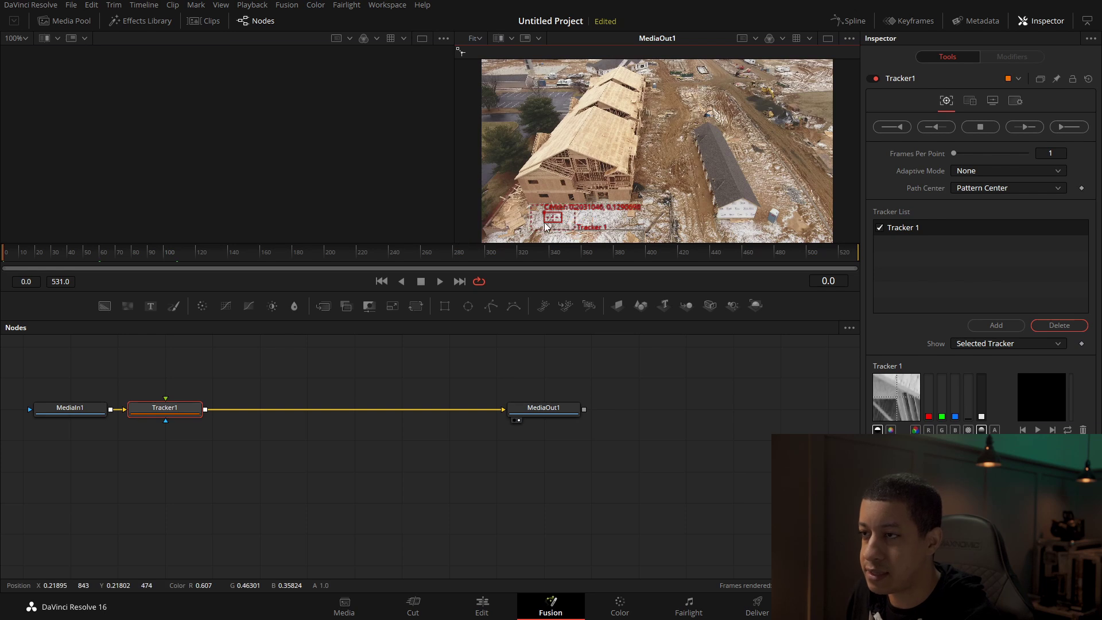
drag(552, 218, 577, 159)
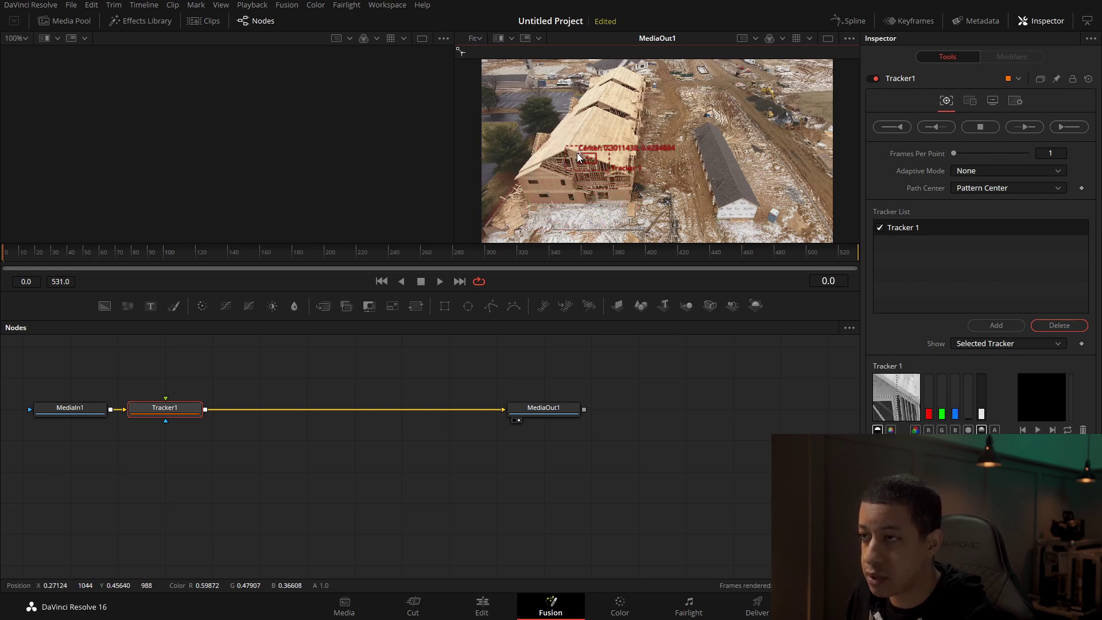
drag(577, 158, 581, 157)
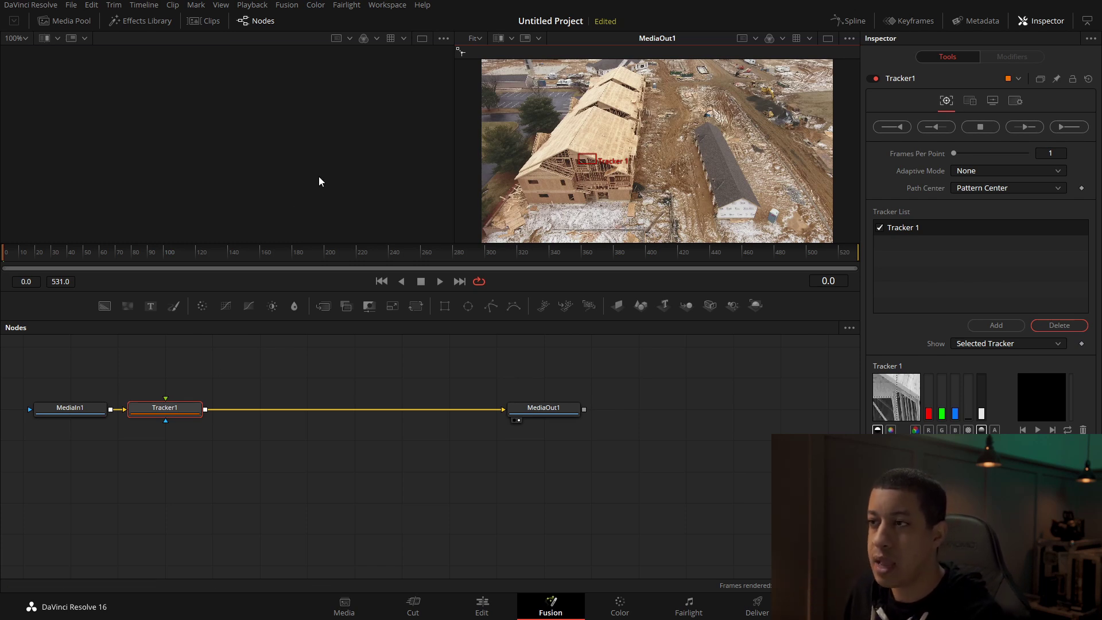
Move to frame 113 and narrow Tracker 1's search area around the building
mouse_move(588, 150)
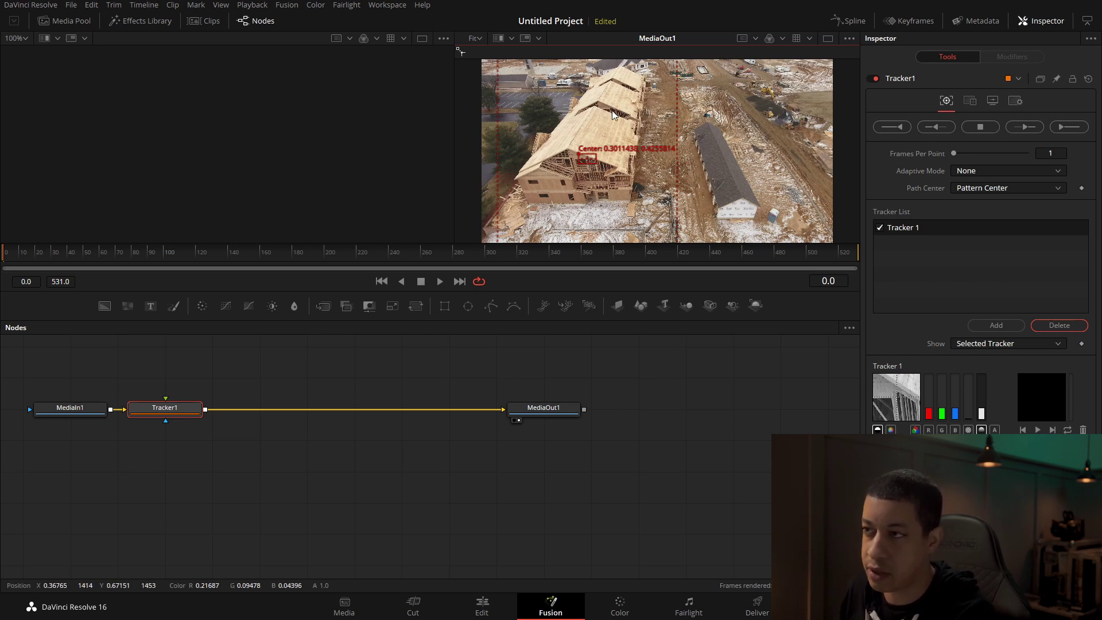
drag(70, 256, 185, 253)
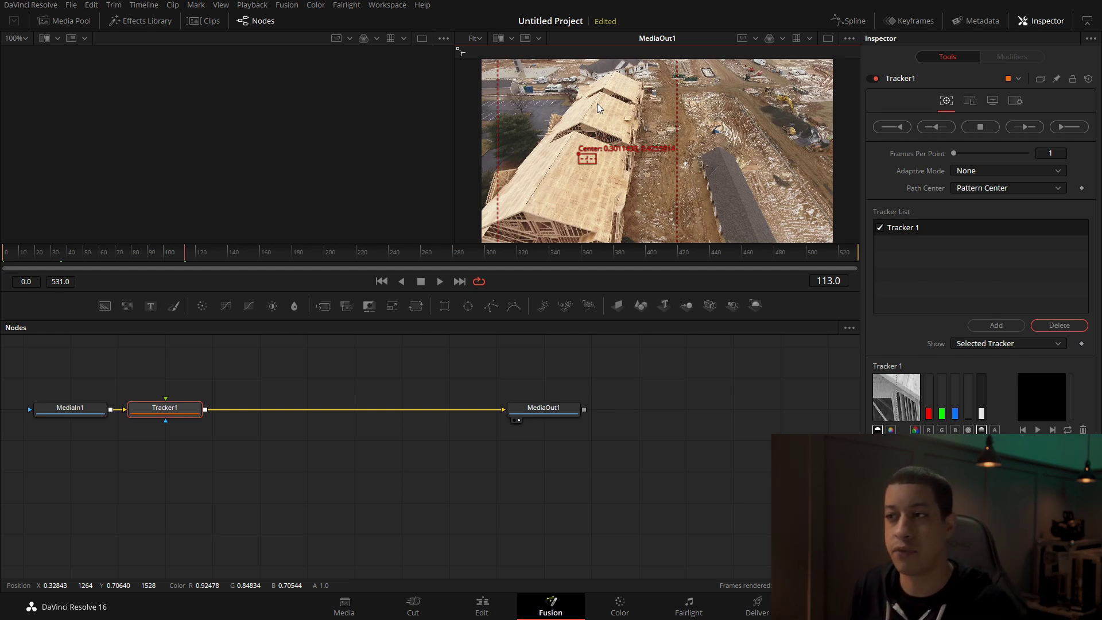
drag(497, 68, 531, 108)
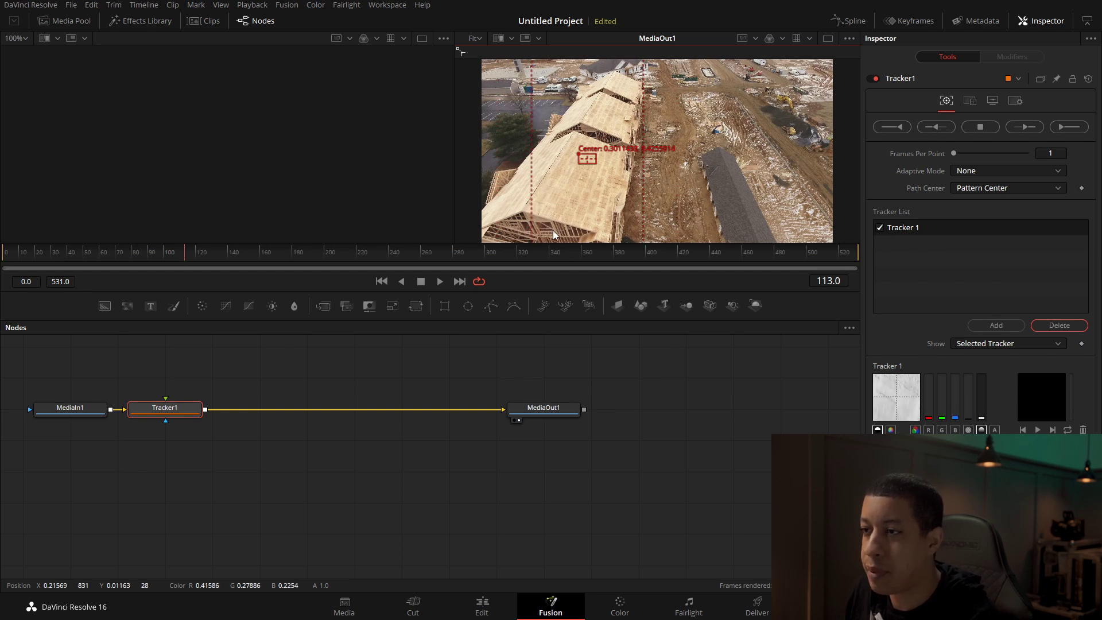
scroll(561, 201, down, 4)
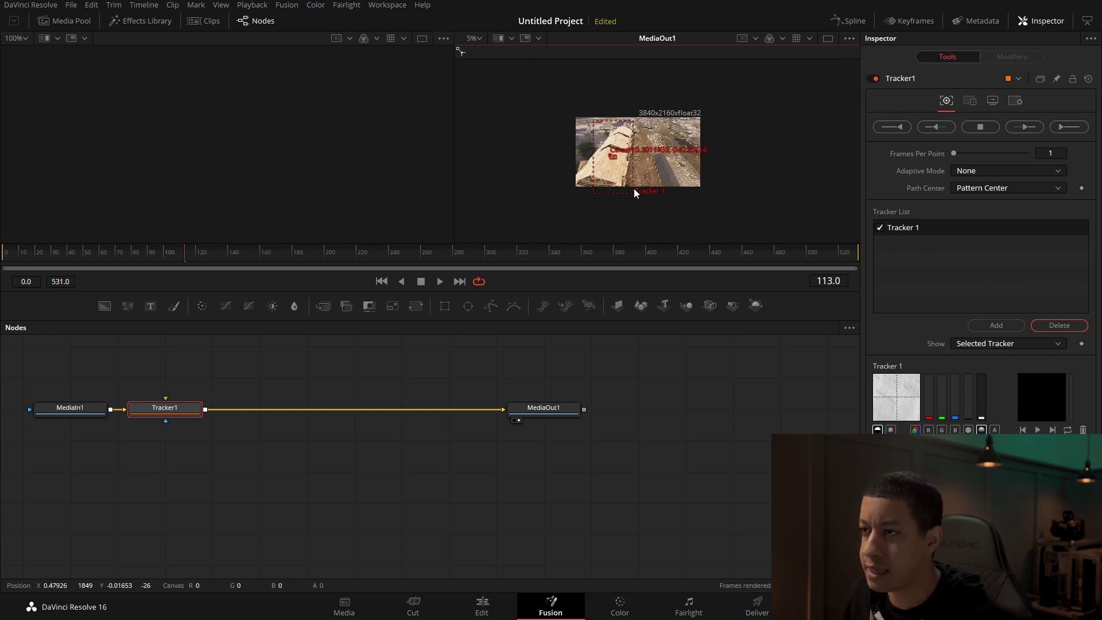
Enlarge Tracker 1's pattern box at frame 113 and move it down to the roof's front edge
scroll(611, 157, up, 3)
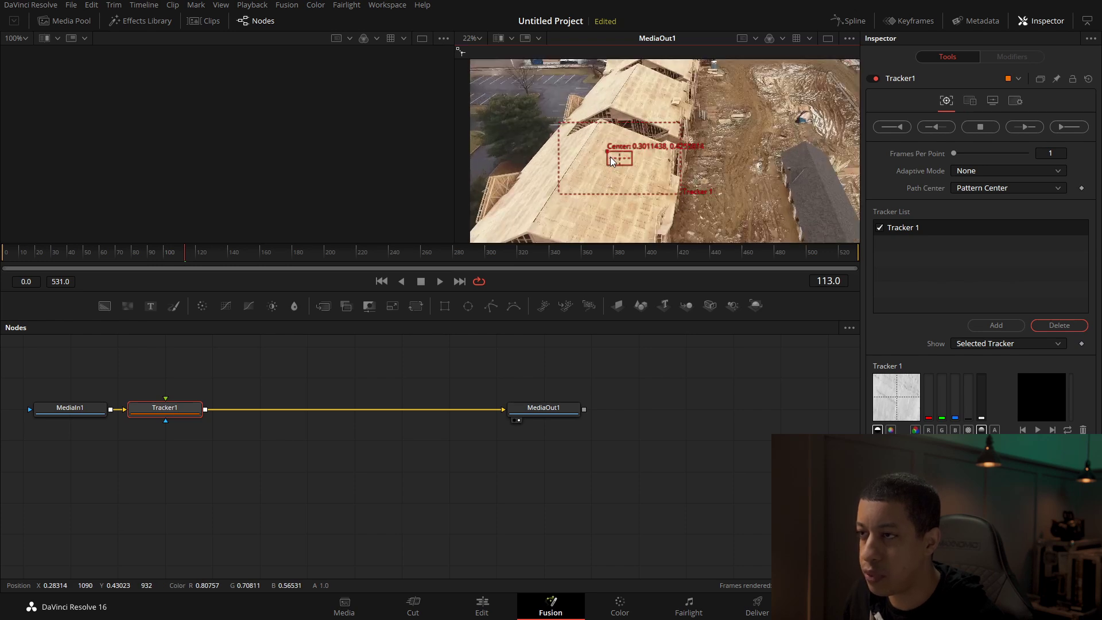
drag(606, 154, 614, 205)
drag(751, 216, 734, 154)
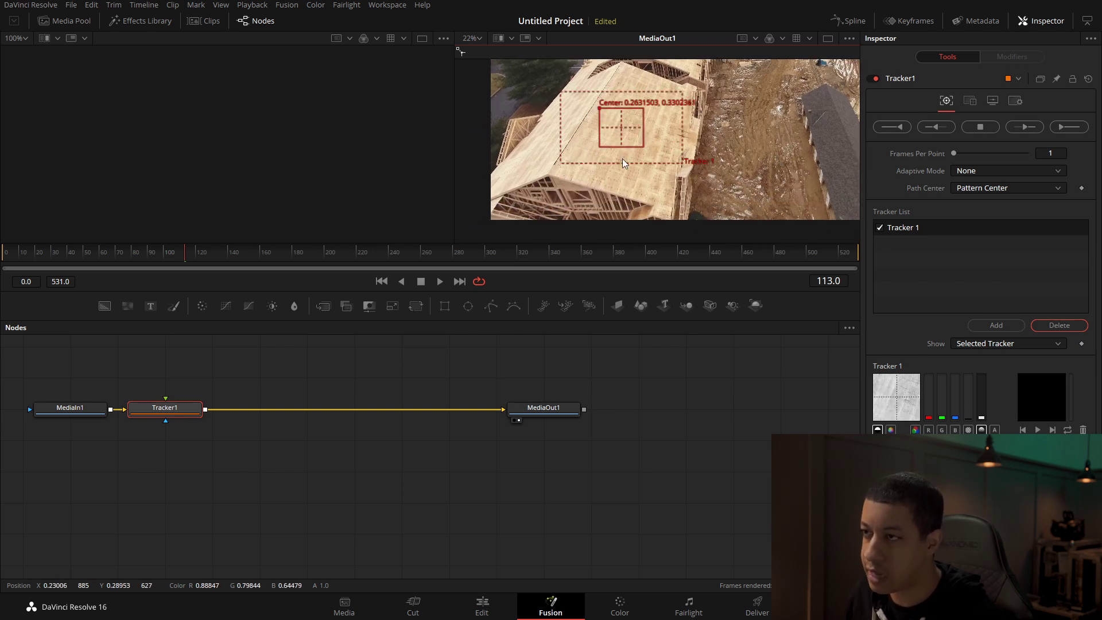
drag(605, 112, 590, 176)
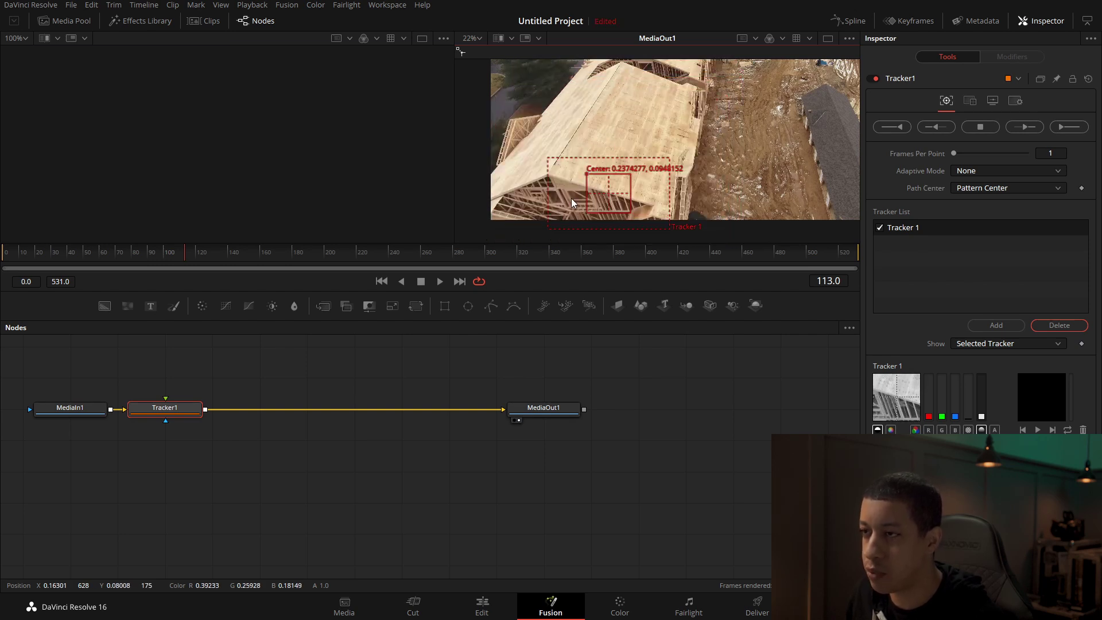
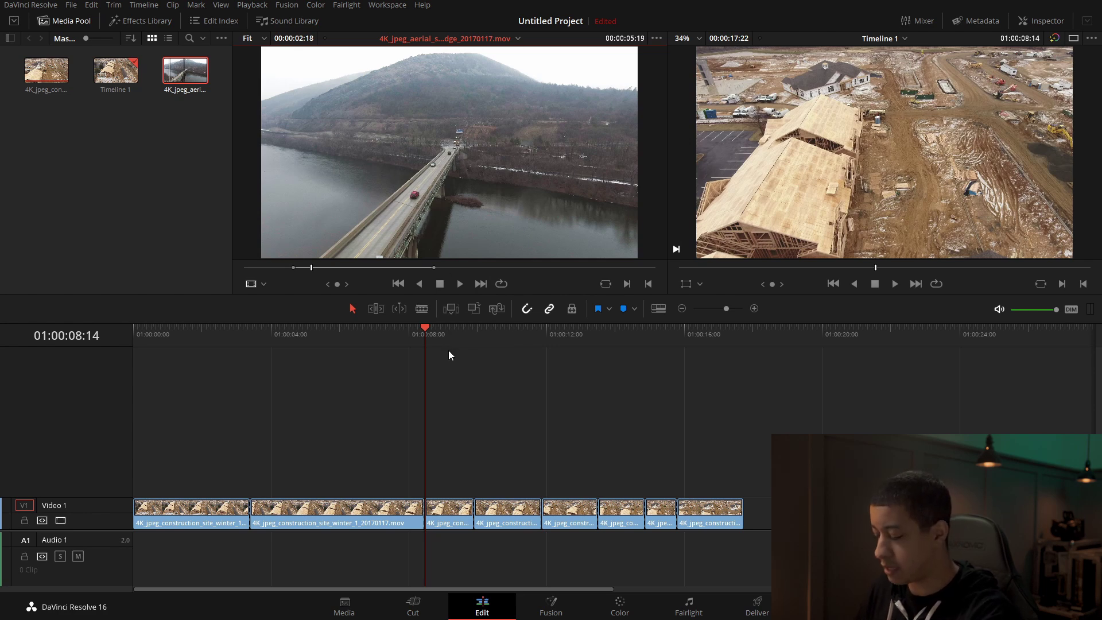
Insert the marked range of the aerial bridge clip into Video 1 at 01:00:08:14
key(F9)
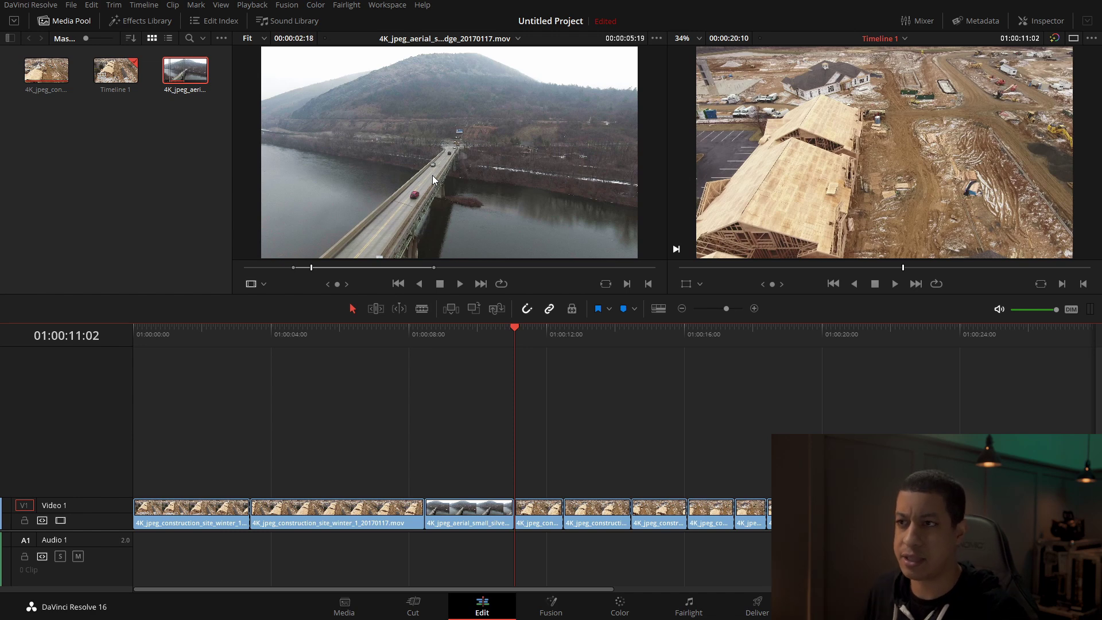
Bring up the edit overlay with the bridge clip, try placing the clip on a track above Video 1, and undo the placement
drag(415, 166, 976, 225)
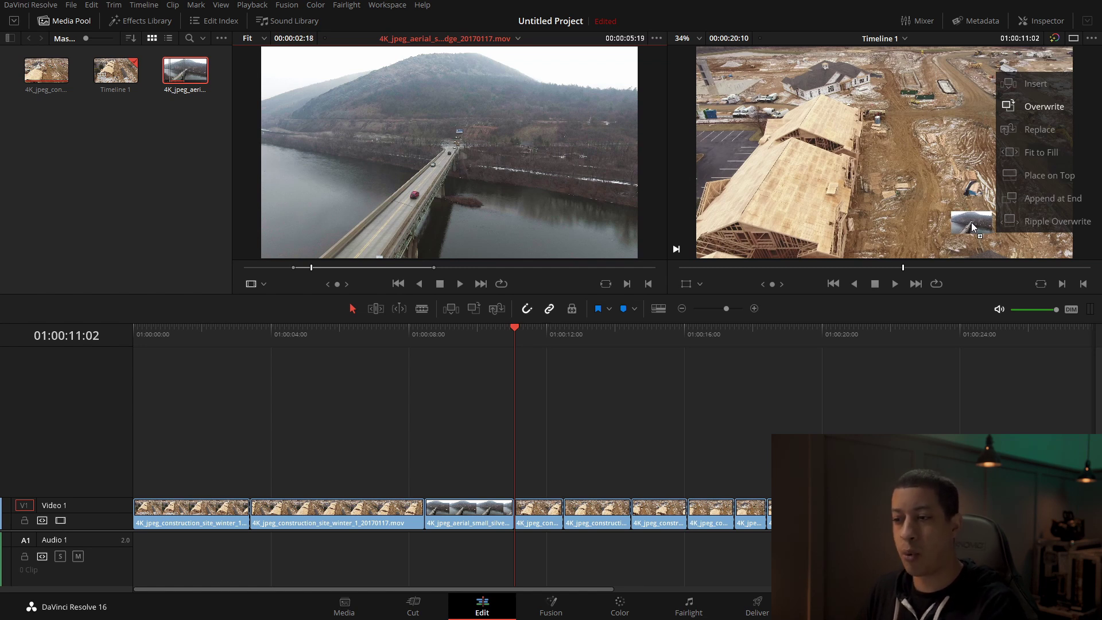
drag(970, 222, 608, 478)
key(ctrl+z)
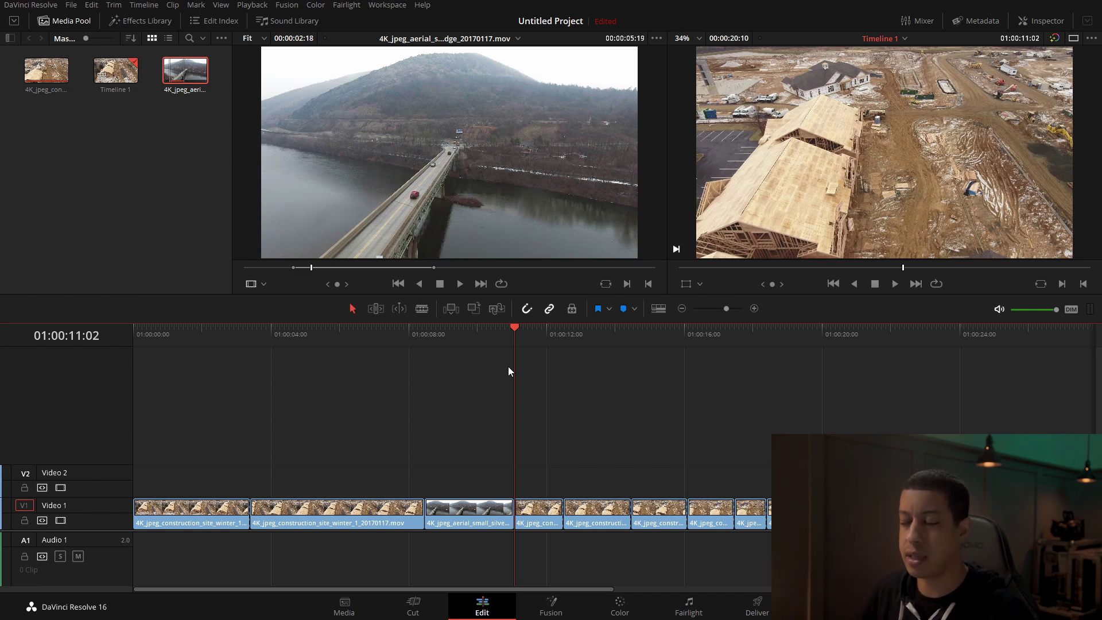
click(474, 309)
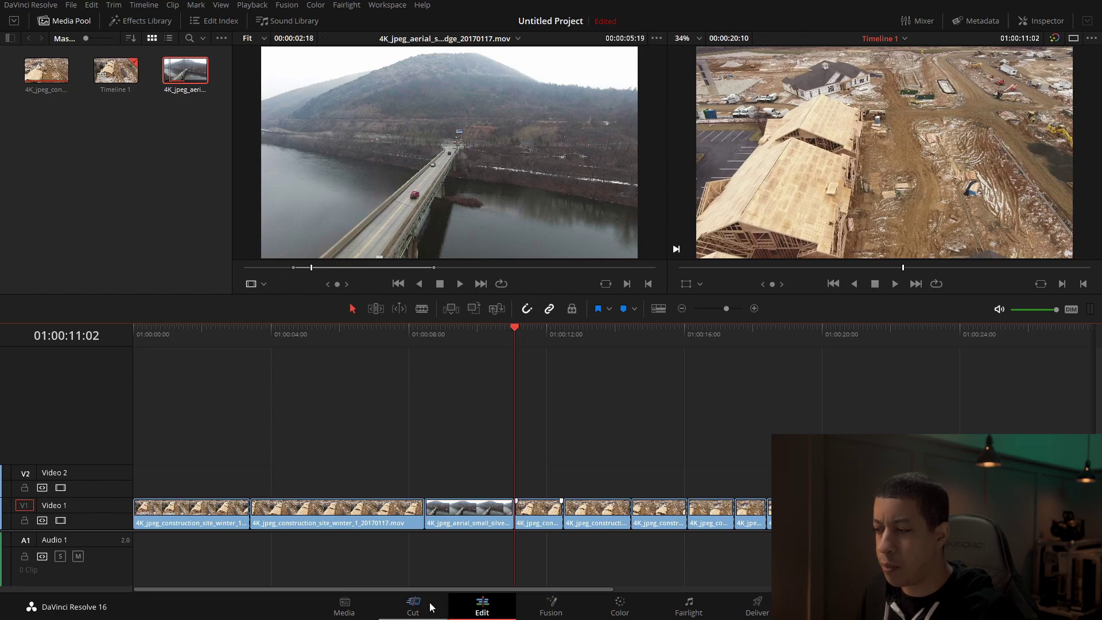
Switch to the Cut page, check the current project's export and archive options in the Project Manager, and close it
click(439, 602)
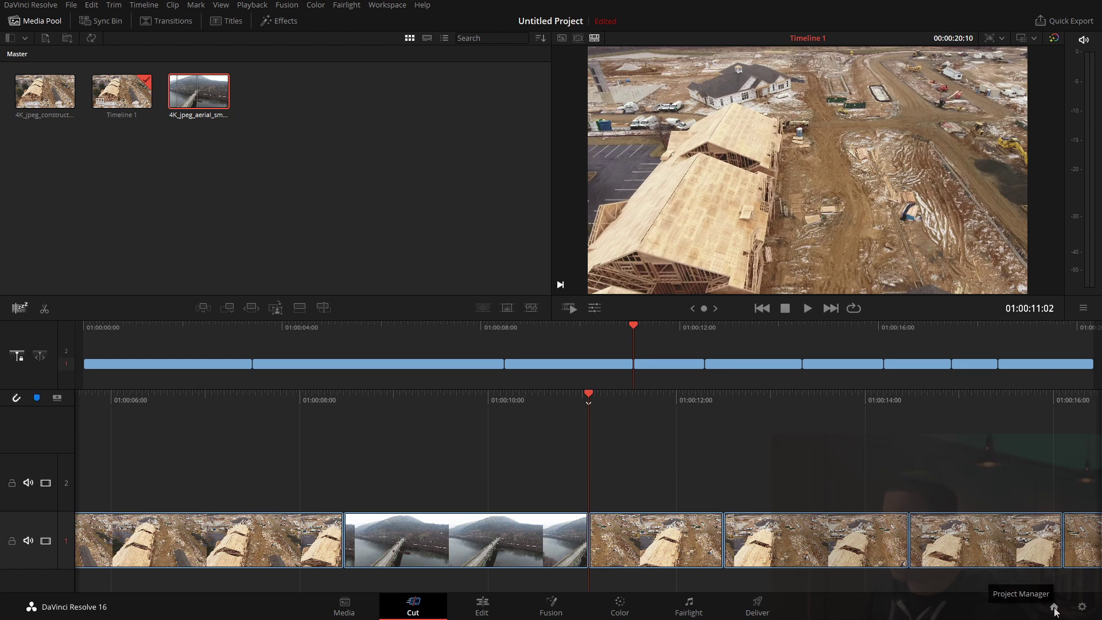
click(1054, 607)
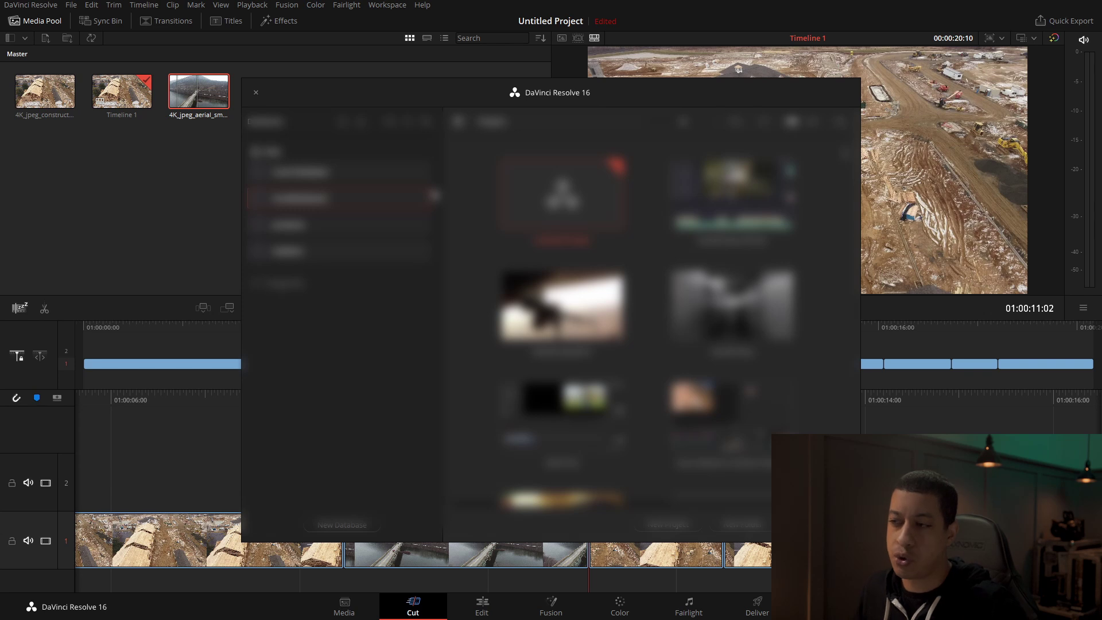
right_click(560, 194)
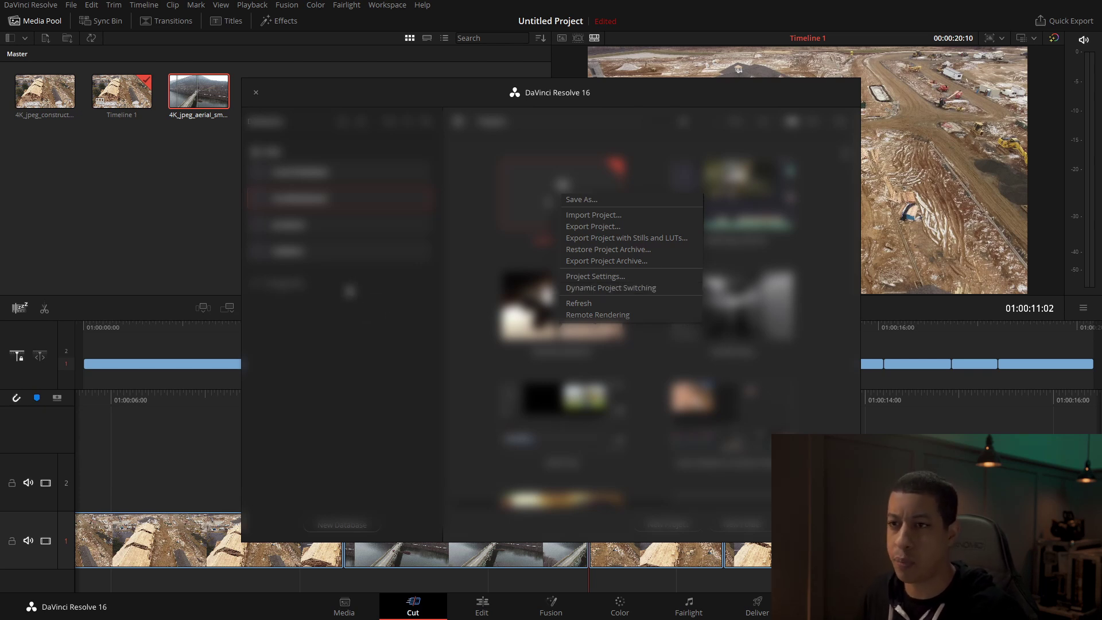
click(253, 92)
click(254, 92)
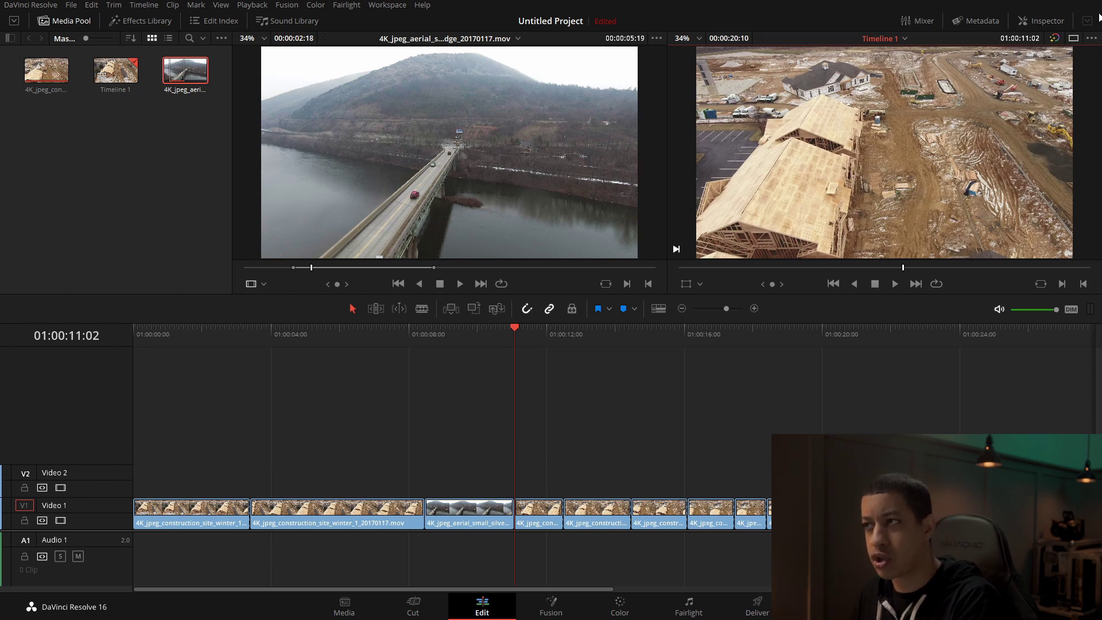
Open the Effects Library and browse the OpenFX filters from ResolveFX Blur to ResolveFX Color
click(1051, 23)
click(1037, 23)
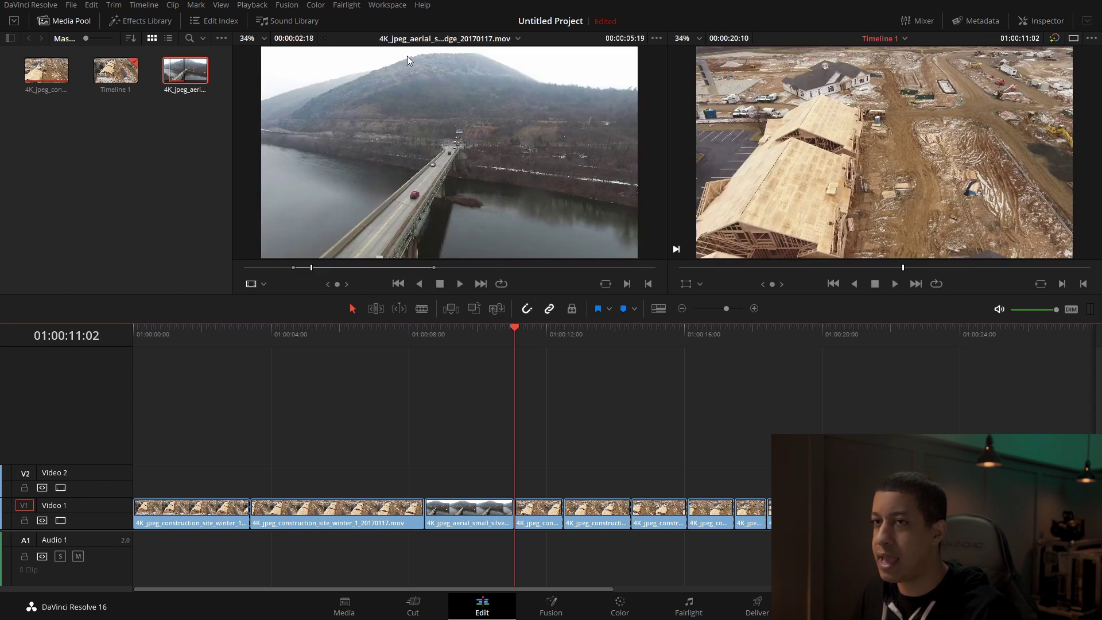
click(138, 21)
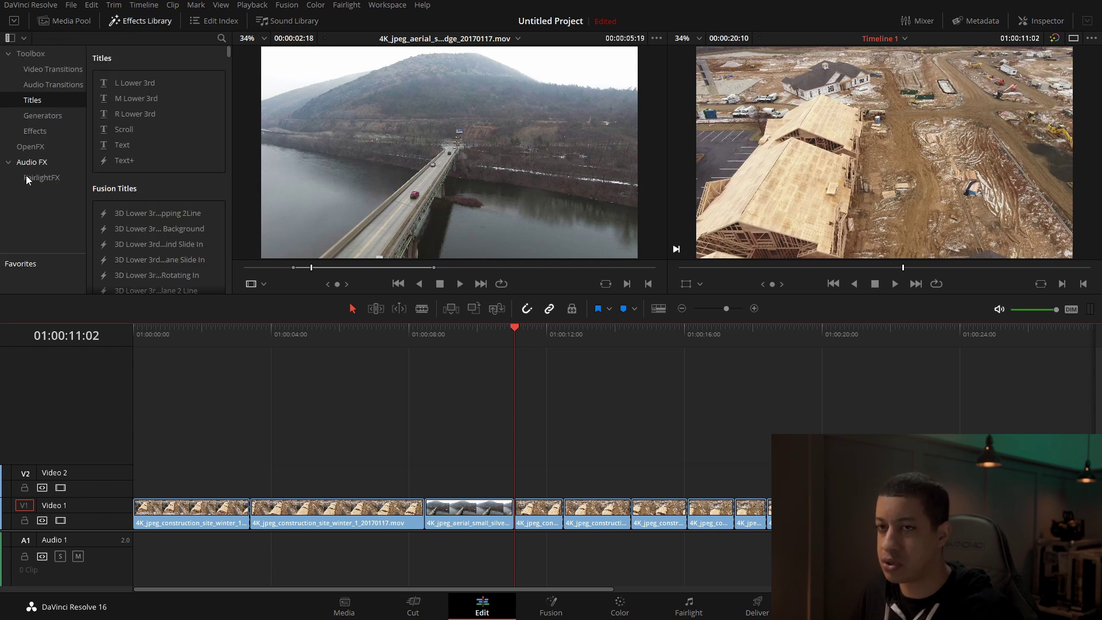
click(26, 147)
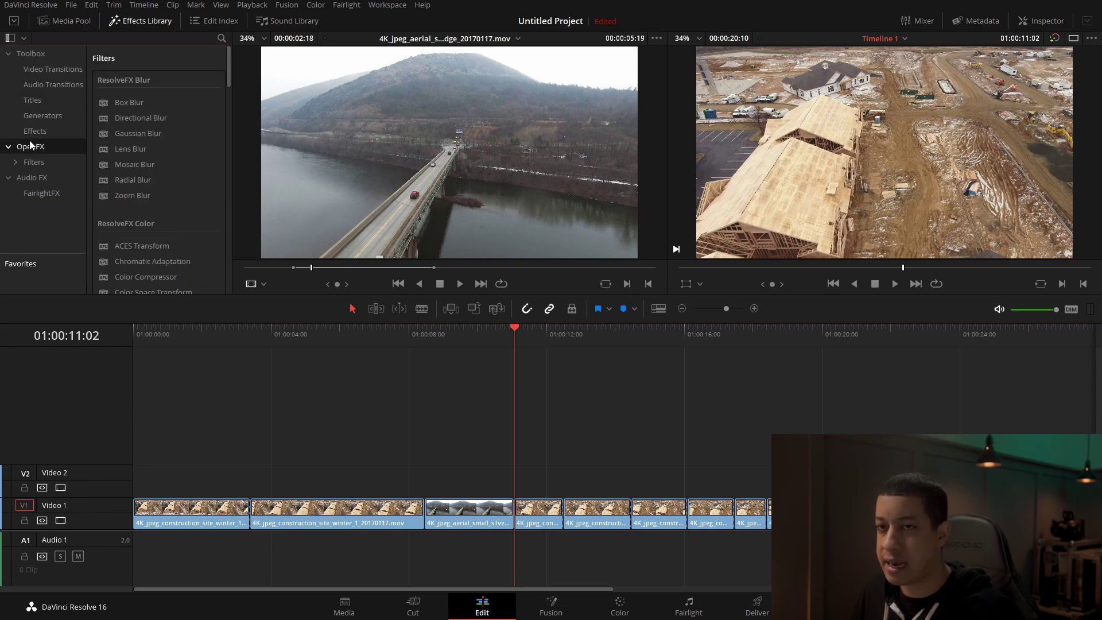
click(32, 132)
click(23, 151)
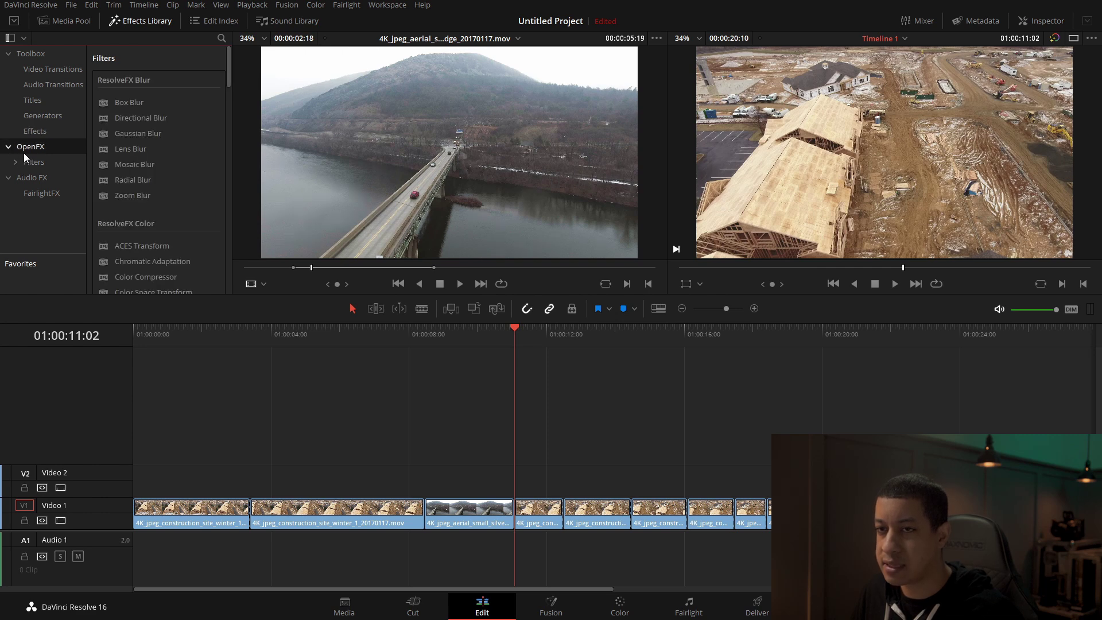
scroll(137, 166, down, 10)
scroll(142, 152, up, 2)
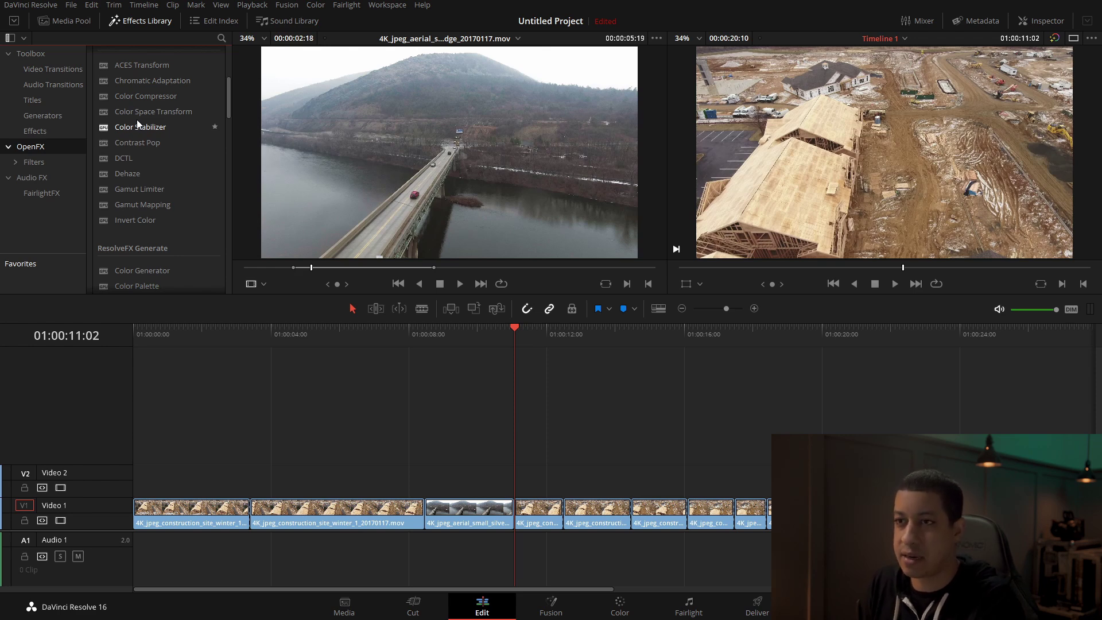
Play the timeline from near its start and raise the playback speed to 4x
drag(405, 342, 153, 371)
key(space)
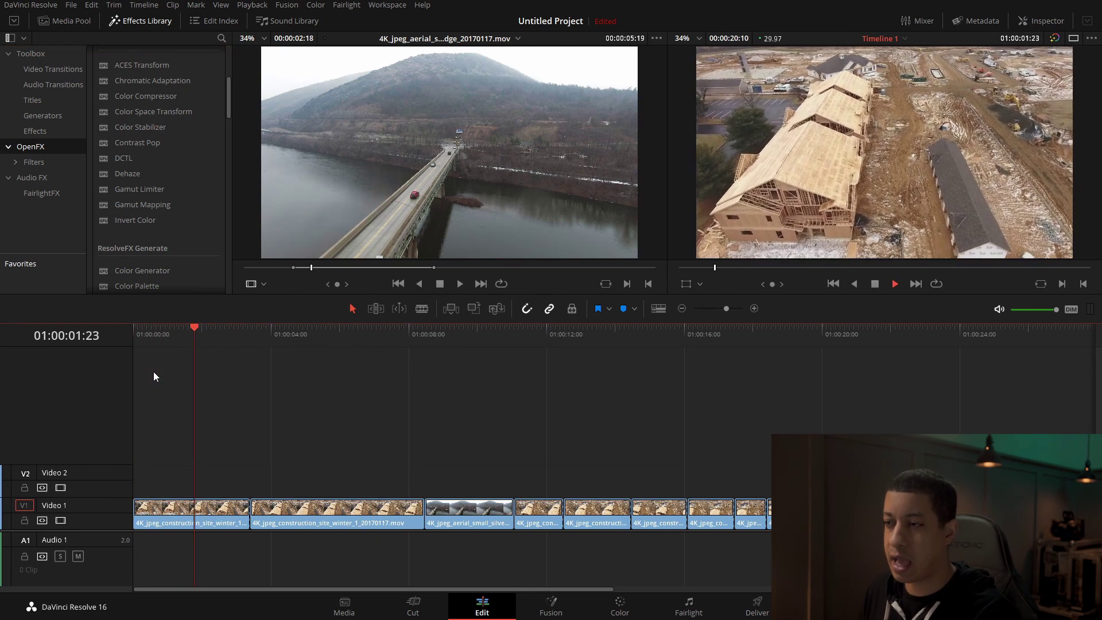
key(l)
key(l)
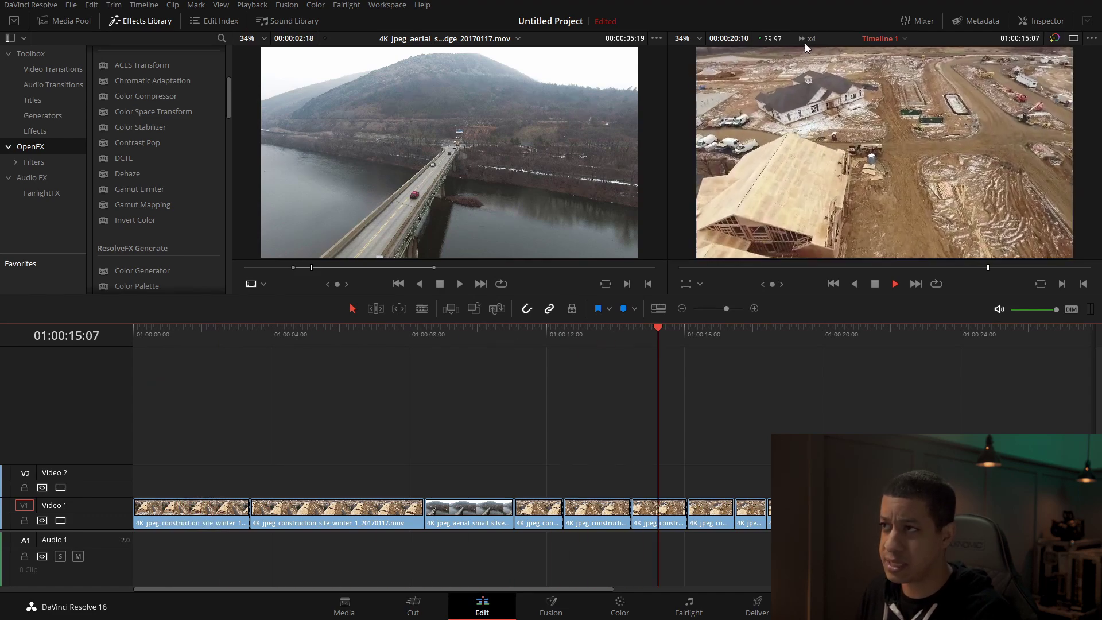
Return to the timeline start, fast-forward through the edit in increasing speed steps, and stop at 01:00:19:24
key(Home)
key(l)
key(l)
key(l)
key(l)
key(k)
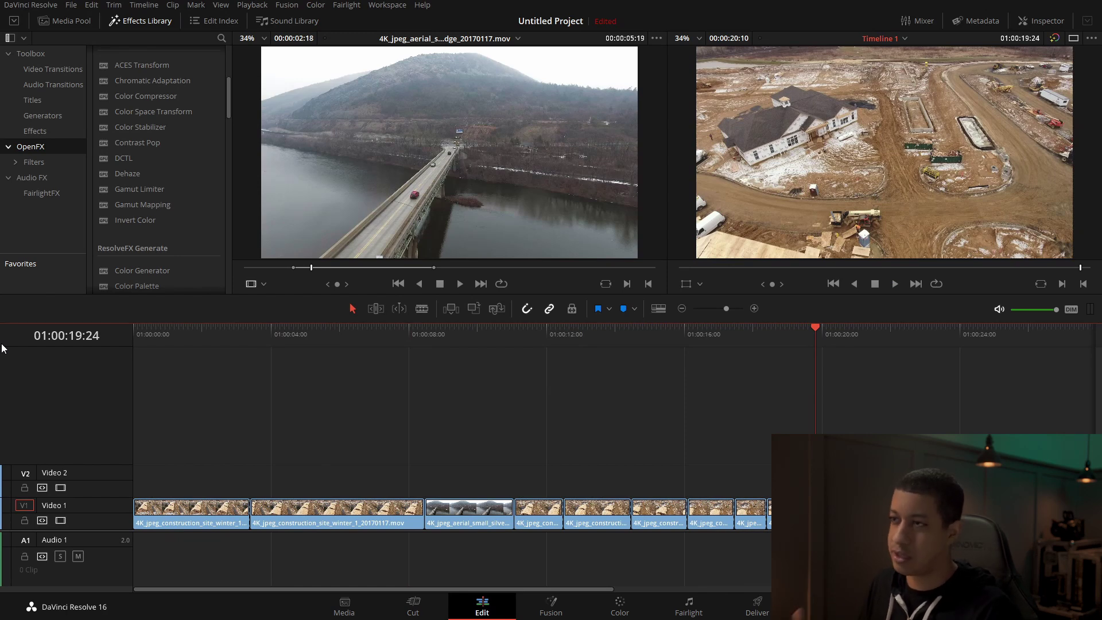
Play the timeline from its start at normal speed and stop at 01:00:02:13
key(Home)
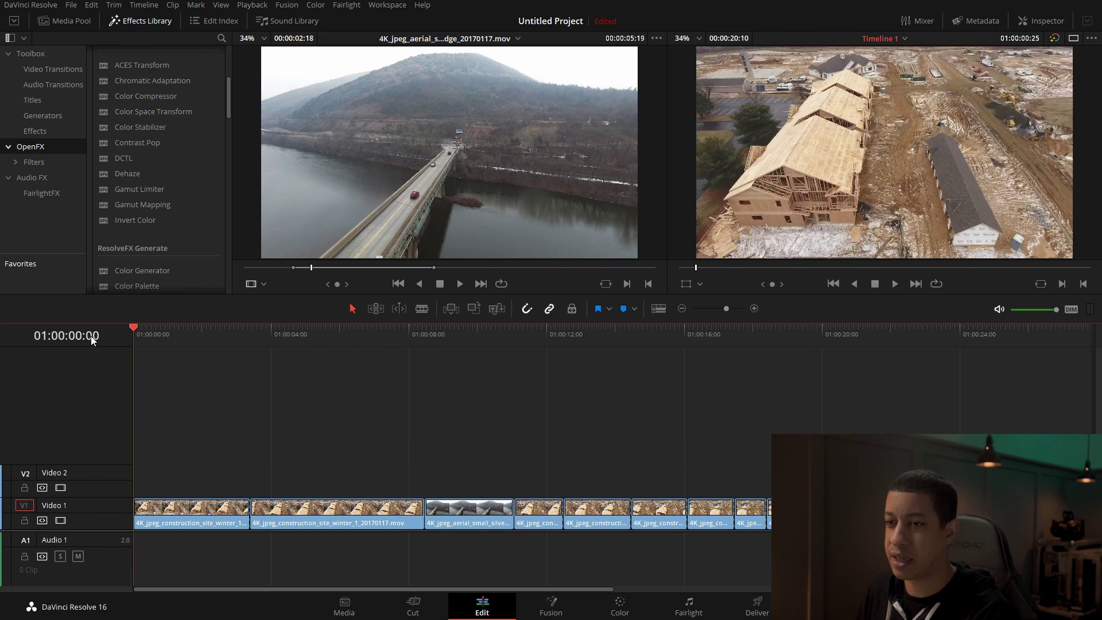
key(space)
key(space)
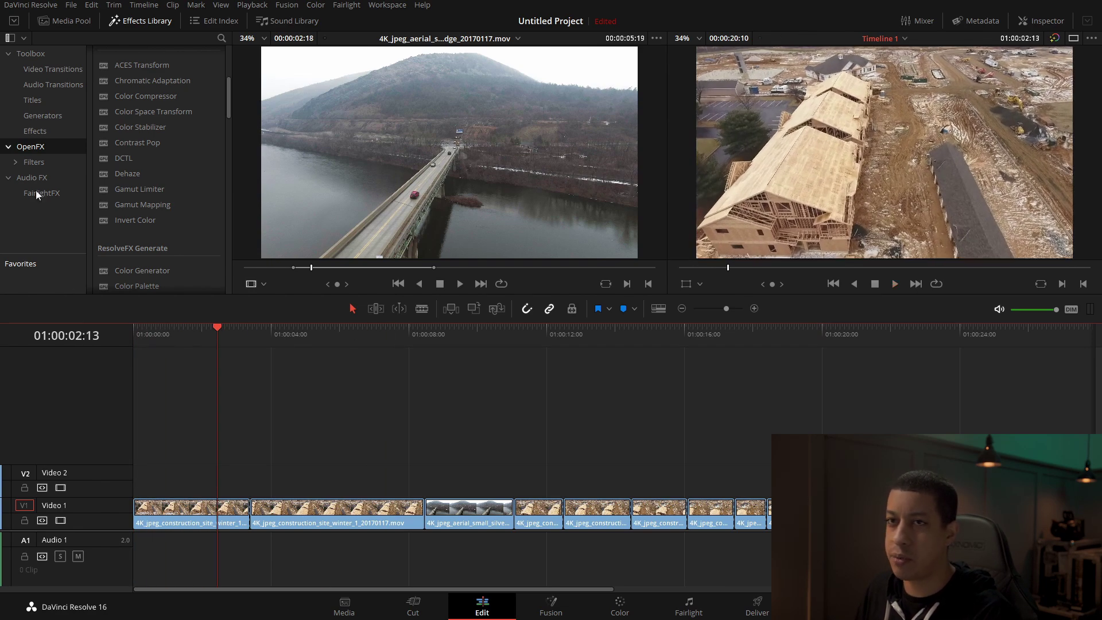
Check which command is assigned to the grave accent key in Keyboard Customization, and close the dialog
click(35, 5)
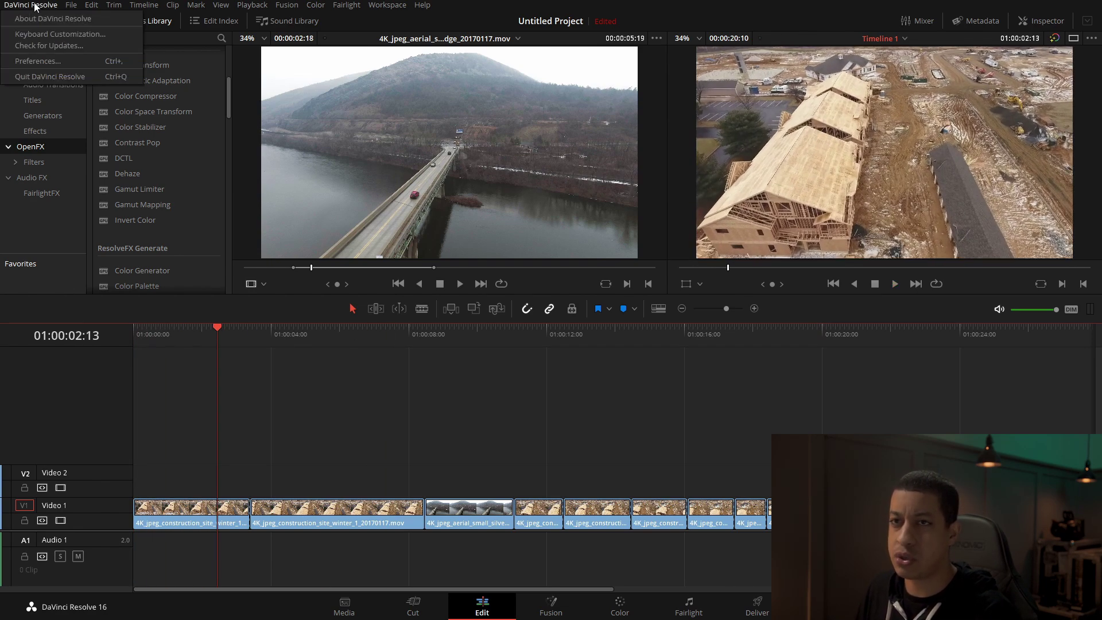
click(63, 34)
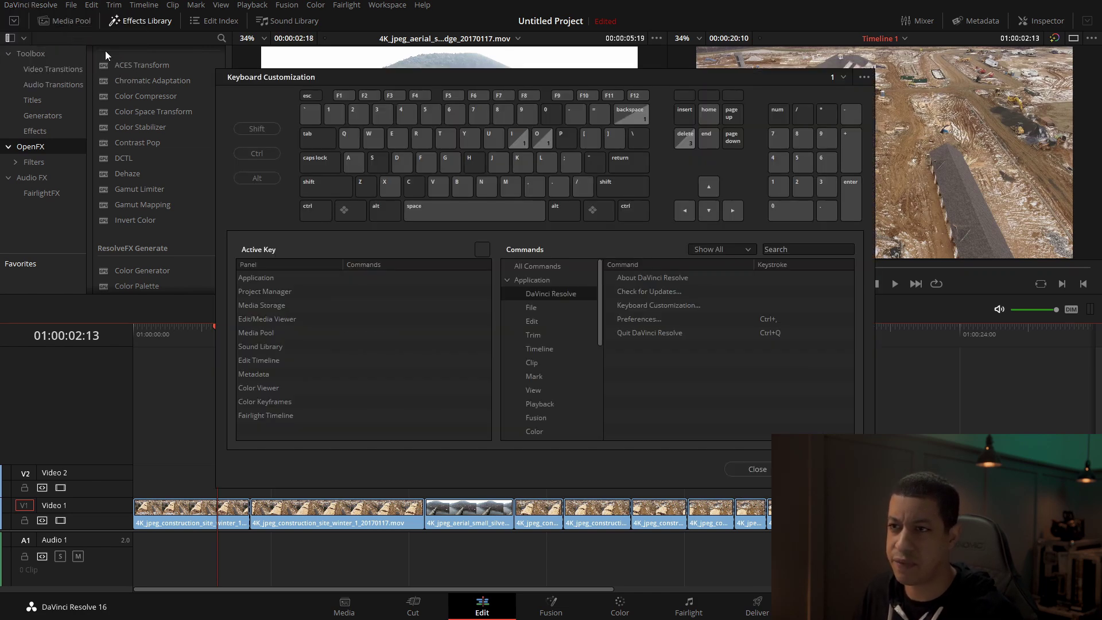
click(314, 114)
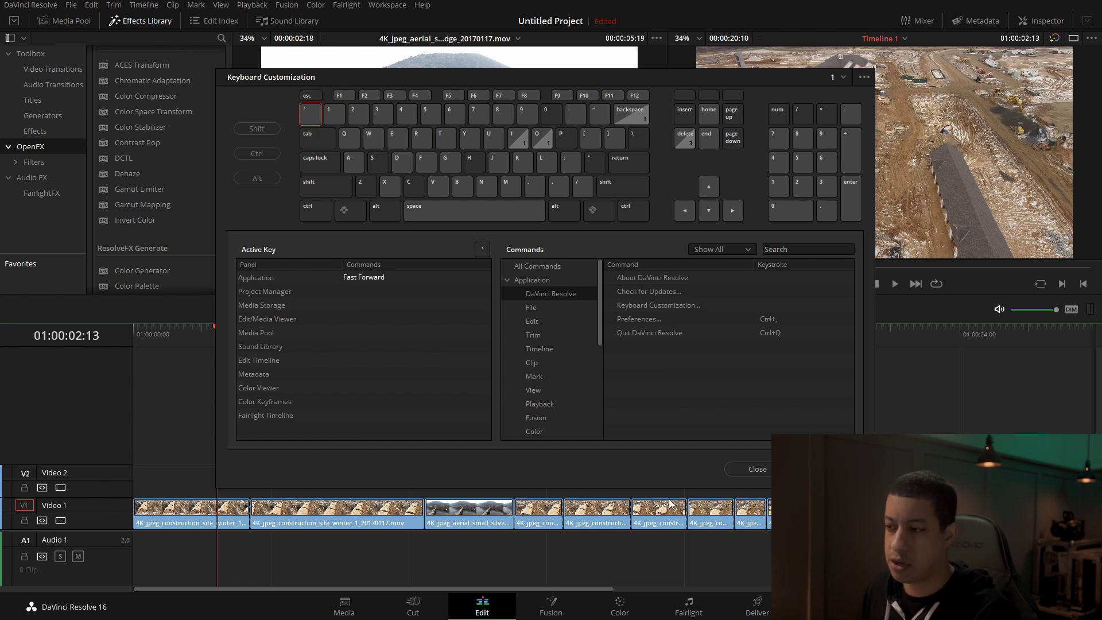
click(756, 468)
Fast-forward from the timeline start with the grave accent shortcut and stop playback at 01:00:11:18
key(Home)
key(grave)
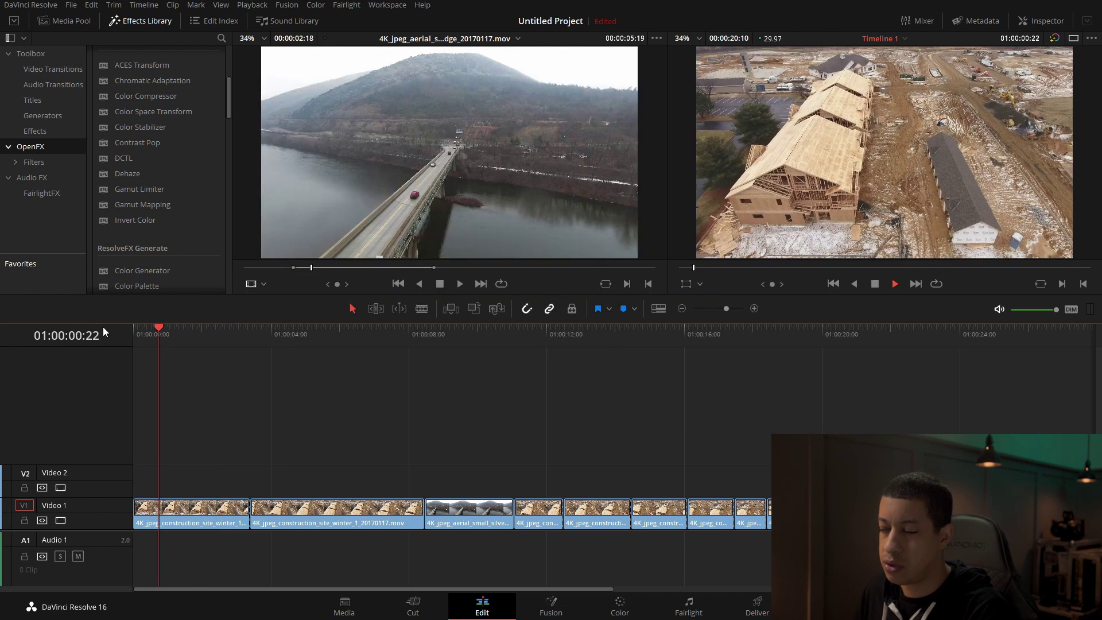
key(space)
key(space)
key(space)
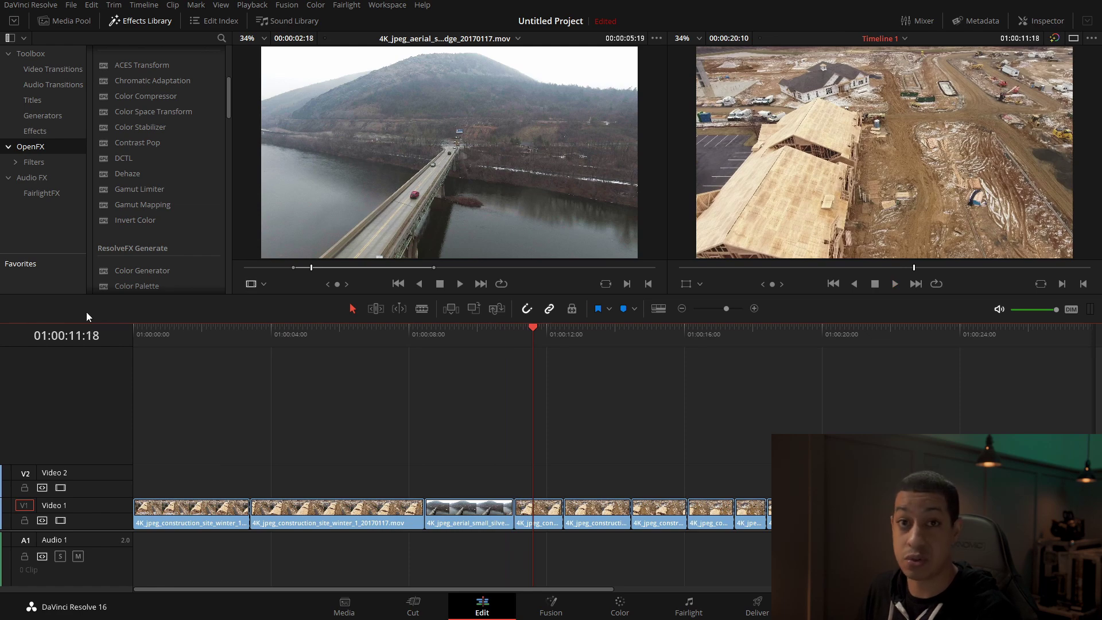